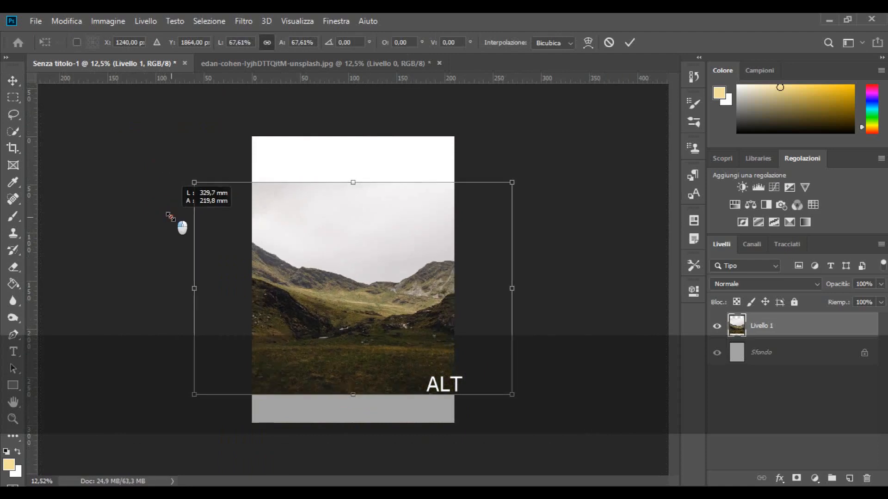
# Resize the valley landscape layer to 58.30% width and 62.86% height, placed across the lower part of the portrait canvas
pyautogui.moveTo(327, 282); pyautogui.dragTo(347, 329)
pyautogui.moveTo(203, 225); pyautogui.dragTo(227, 252)
pyautogui.moveTo(284, 316); pyautogui.dragTo(284, 323)
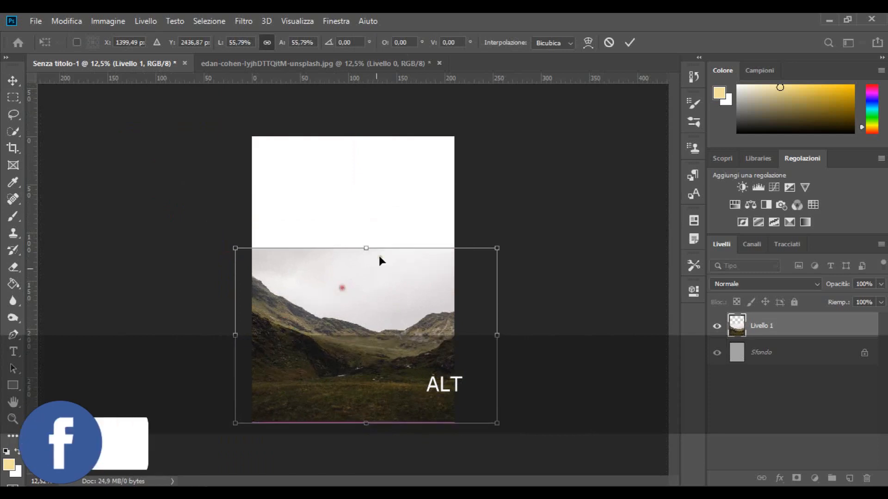
pyautogui.moveTo(366, 248)
pyautogui.mouseDown()
pyautogui.moveTo(367, 203)
pyautogui.moveTo(368, 231)
pyautogui.mouseUp()
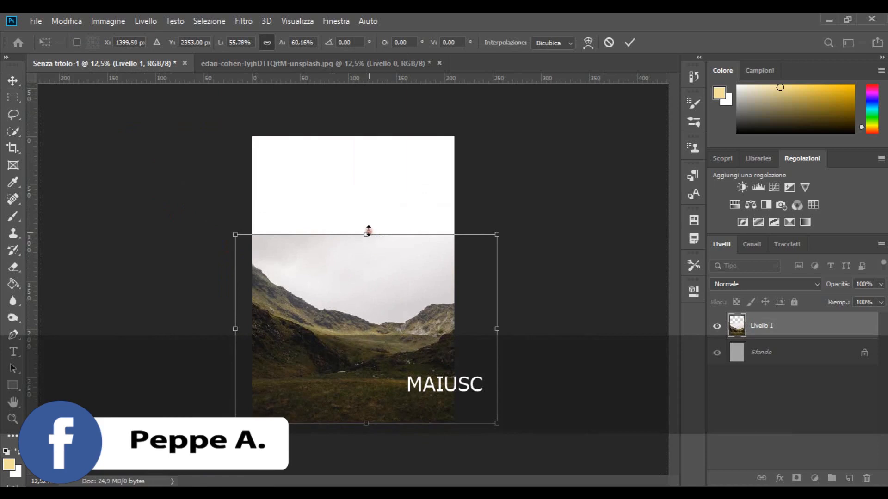
pyautogui.press('alt')
pyautogui.moveTo(492, 229); pyautogui.dragTo(506, 229)
pyautogui.moveTo(415, 297); pyautogui.dragTo(412, 302)
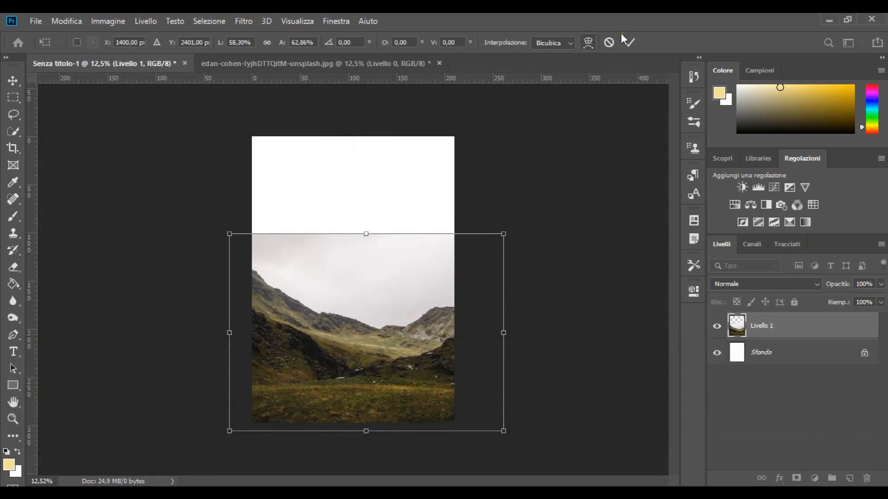
pyautogui.click(629, 42)
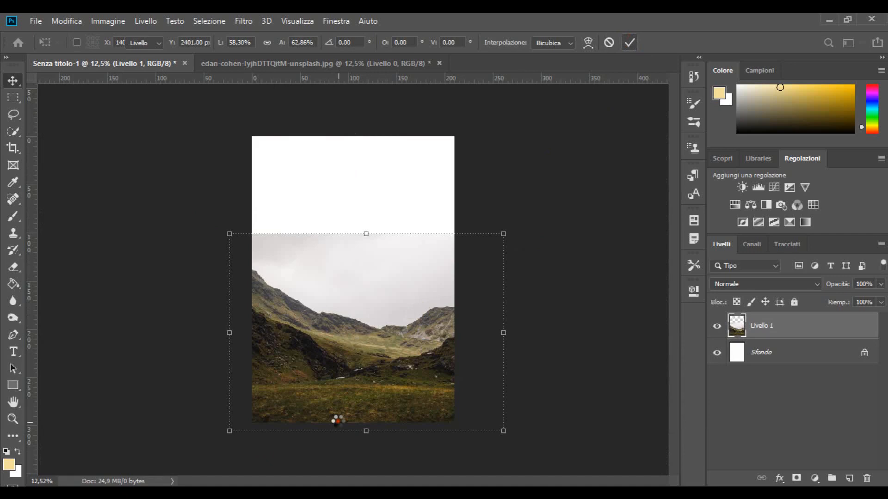
# Open adrian-fJb9CeTGjvQ-unsplash.jpg, unlock its background layer and bring the foggy forest image into the Senza titolo-1 document
pyautogui.scroll(2, 321, 442)
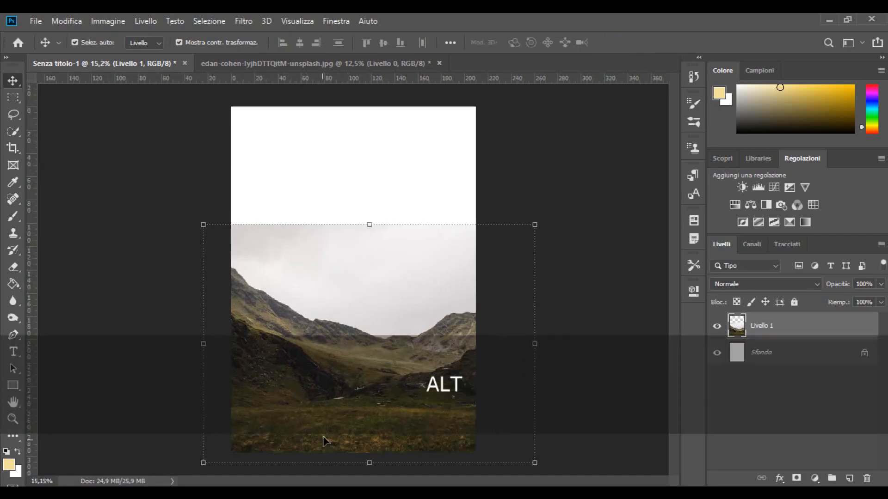
pyautogui.click(35, 21)
pyautogui.click(60, 32)
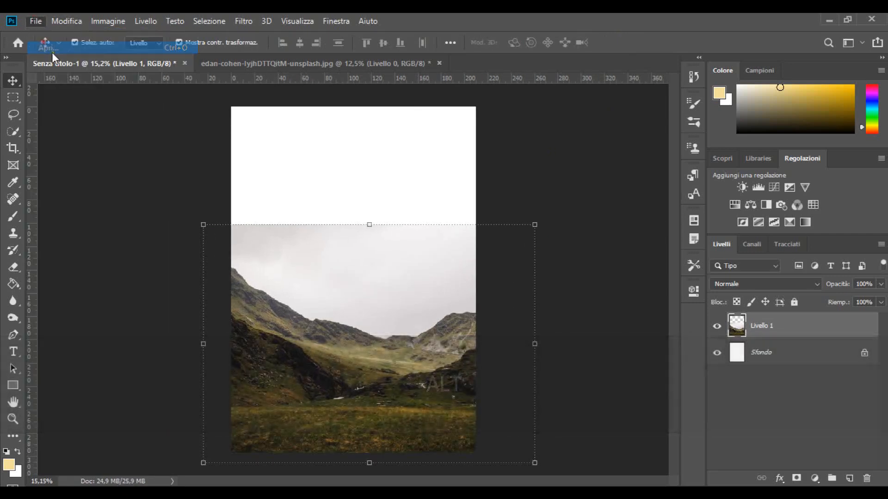
pyautogui.doubleClick(321, 212)
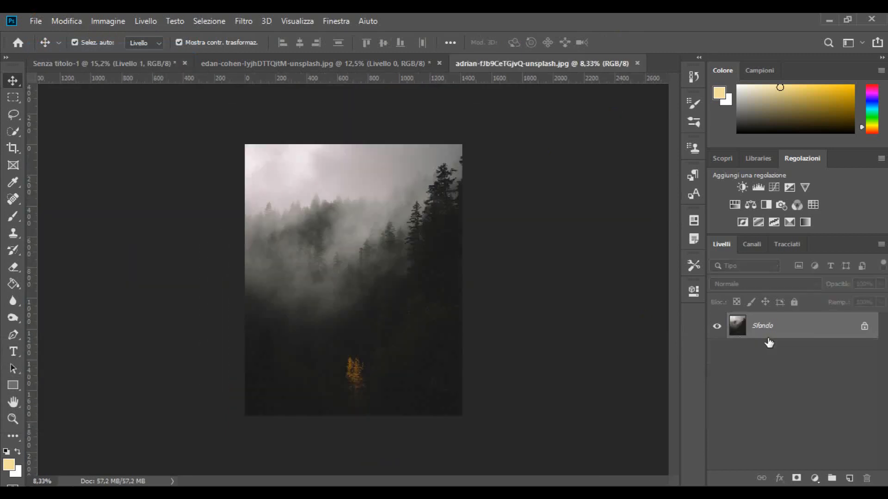
pyautogui.click(861, 328)
pyautogui.moveTo(335, 240); pyautogui.dragTo(346, 256)
# Scale the foggy forest layer to 65.50% and position it over the upper part of the canvas, covering its full width
pyautogui.keyDown('alt'); pyautogui.scroll(-3, 346, 256); pyautogui.keyUp('alt')
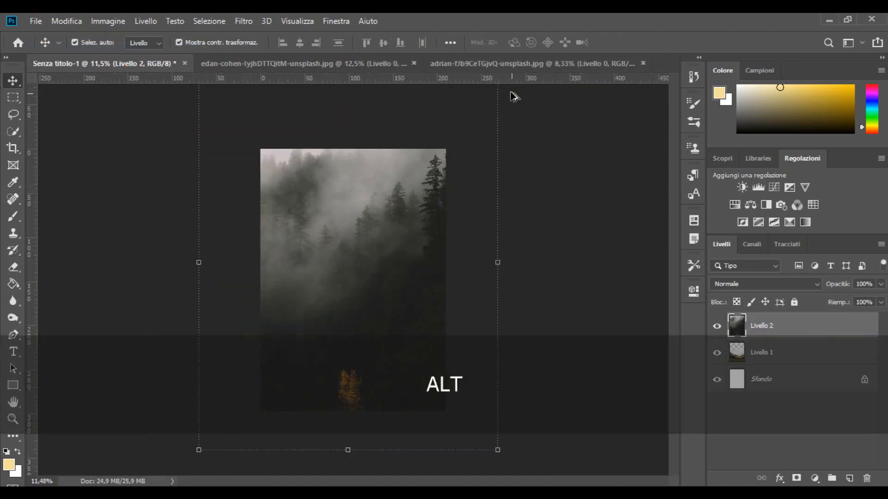
pyautogui.moveTo(471, 111); pyautogui.dragTo(424, 172)
pyautogui.moveTo(406, 212); pyautogui.dragTo(410, 192)
pyautogui.moveTo(430, 150); pyautogui.dragTo(435, 146)
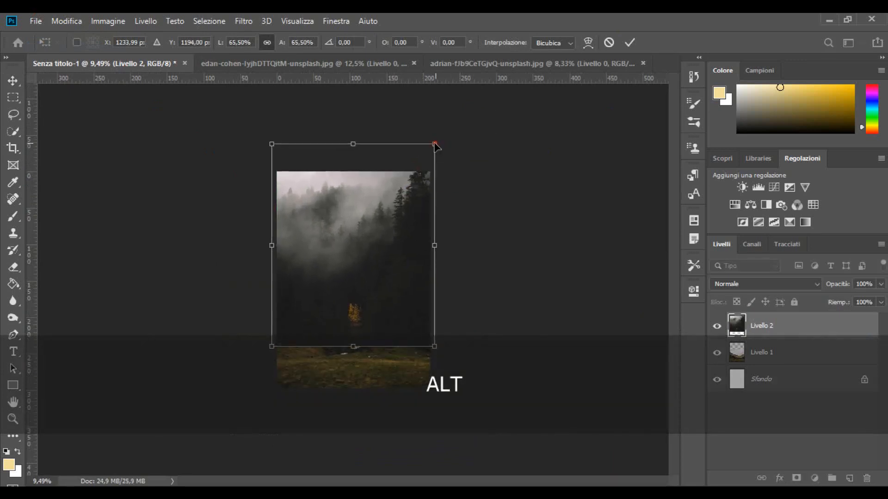
pyautogui.click(624, 44)
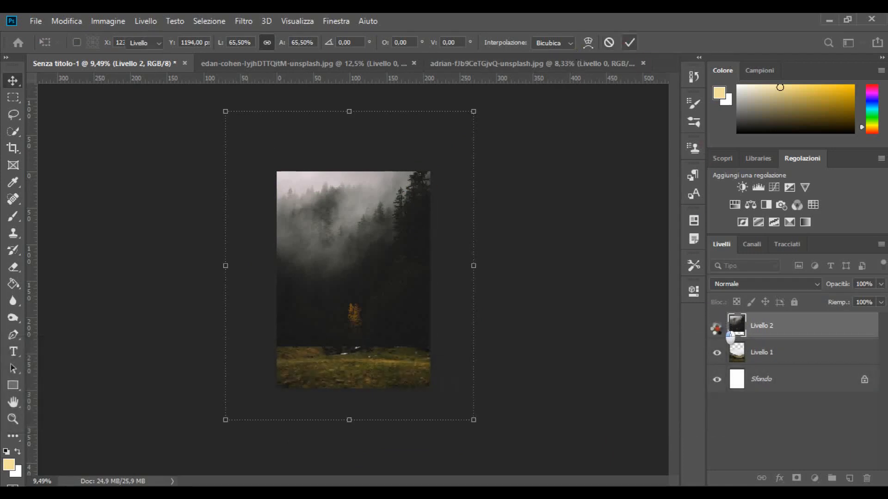
# Lower the forest layer's opacity to 72% and move it slightly down over the valley
pyautogui.moveTo(822, 287); pyautogui.dragTo(818, 285)
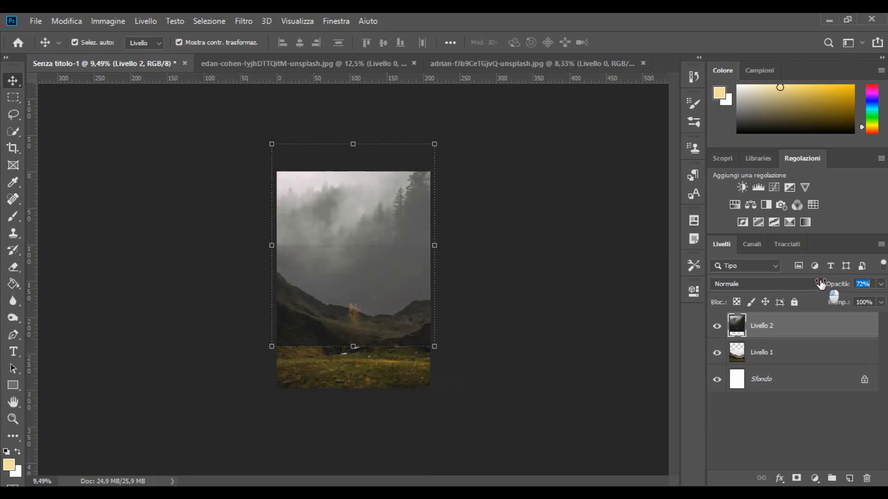
pyautogui.moveTo(390, 208); pyautogui.dragTo(392, 225)
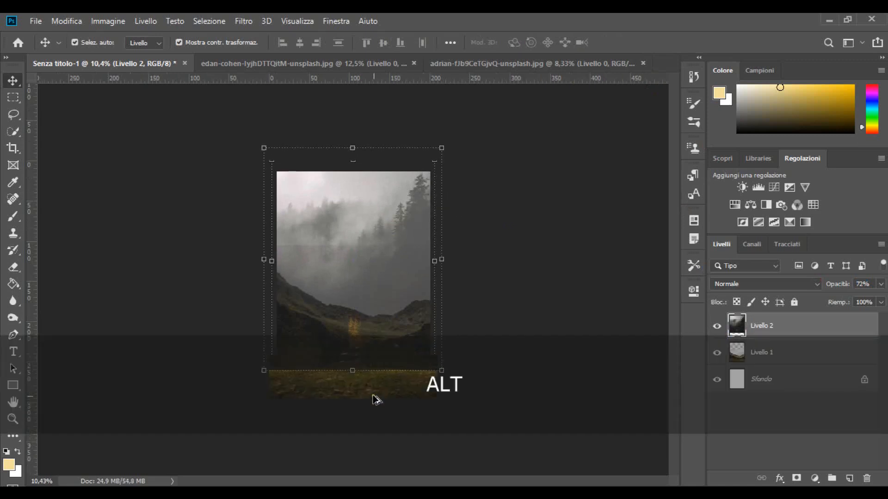
pyautogui.scroll(3, 375, 399)
pyautogui.scroll(1, 381, 400)
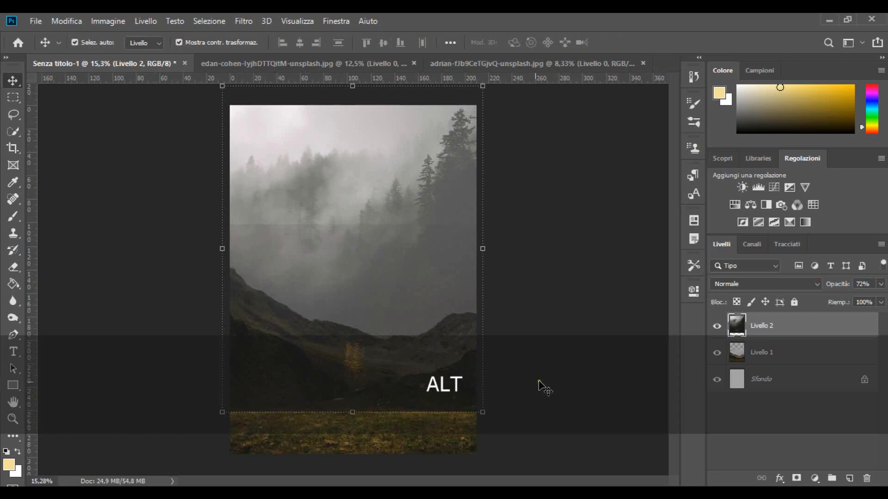
# Add a layer mask to Livello 2 and paint black with a soft 925 px brush over its lower part to reveal the valley
pyautogui.click(796, 478)
pyautogui.press('d')
pyautogui.press('b')
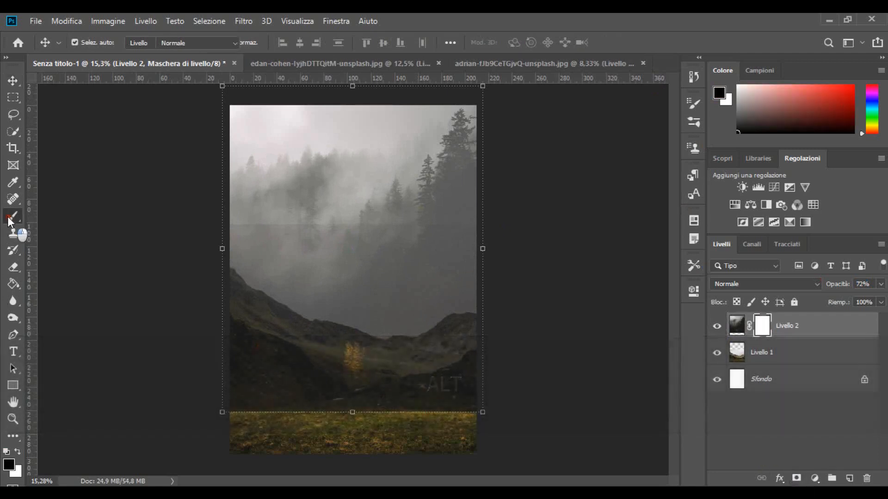
pyautogui.moveTo(307, 304); pyautogui.dragTo(209, 307)
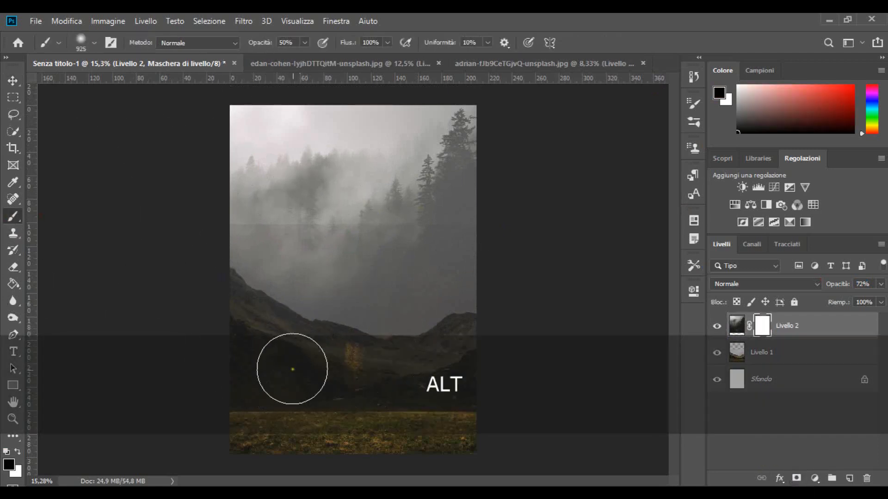
pyautogui.moveTo(262, 411)
pyautogui.mouseDown()
pyautogui.moveTo(279, 420)
pyautogui.moveTo(474, 416)
pyautogui.moveTo(482, 444)
pyautogui.moveTo(462, 429)
pyautogui.moveTo(307, 440)
pyautogui.moveTo(422, 428)
pyautogui.moveTo(282, 402)
pyautogui.moveTo(317, 426)
pyautogui.moveTo(303, 424)
pyautogui.moveTo(298, 400)
pyautogui.moveTo(231, 370)
pyautogui.moveTo(331, 382)
pyautogui.moveTo(312, 431)
pyautogui.moveTo(436, 408)
pyautogui.moveTo(368, 435)
pyautogui.moveTo(429, 432)
pyautogui.mouseUp()
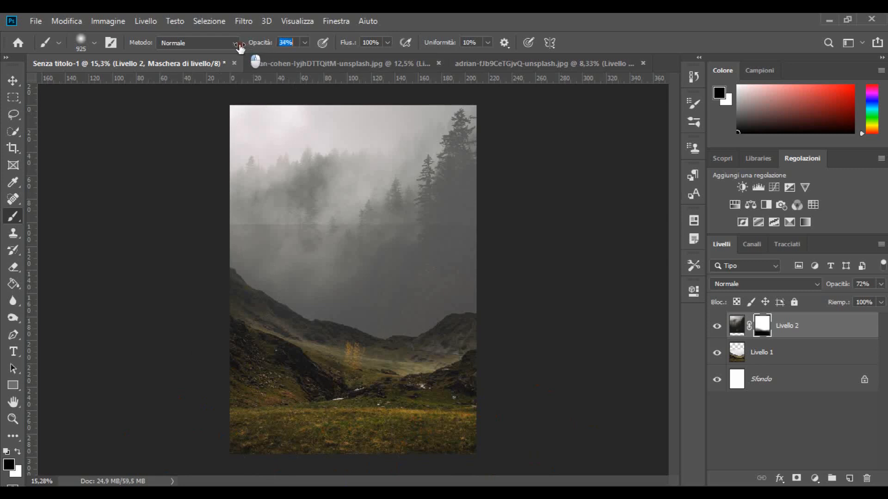
pyautogui.moveTo(377, 464)
pyautogui.mouseDown()
pyautogui.moveTo(218, 361)
pyautogui.moveTo(172, 352)
pyautogui.moveTo(299, 405)
pyautogui.moveTo(176, 318)
pyautogui.moveTo(117, 354)
pyautogui.moveTo(254, 397)
pyautogui.moveTo(175, 307)
pyautogui.moveTo(107, 375)
pyautogui.moveTo(256, 410)
pyautogui.moveTo(440, 405)
pyautogui.moveTo(502, 414)
pyautogui.moveTo(329, 433)
pyautogui.moveTo(389, 393)
pyautogui.moveTo(385, 441)
pyautogui.moveTo(552, 339)
pyautogui.moveTo(442, 411)
pyautogui.moveTo(440, 373)
pyautogui.moveTo(458, 406)
pyautogui.moveTo(467, 379)
pyautogui.mouseUp()
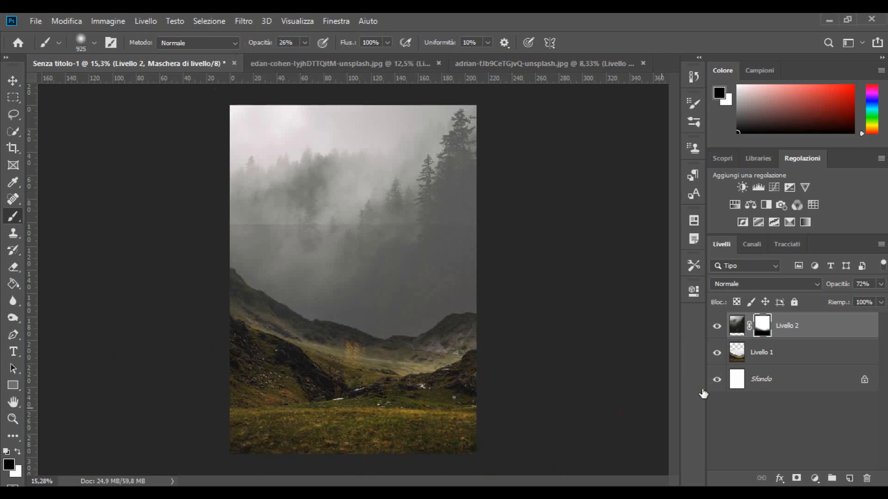
# Restore Livello 2 to 100% opacity and refine its mask along the hills with smaller brushes, reducing brush opacity to 11%
pyautogui.moveTo(853, 296); pyautogui.dragTo(857, 297)
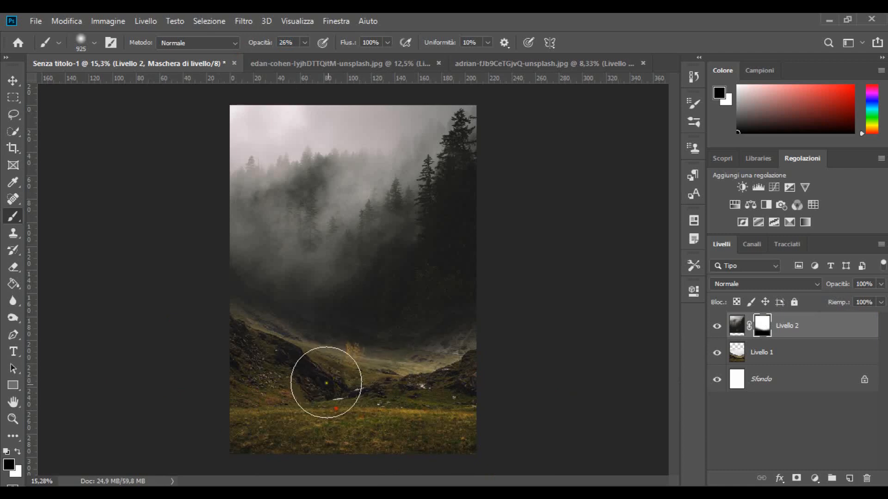
pyautogui.moveTo(248, 346)
pyautogui.mouseDown()
pyautogui.moveTo(232, 366)
pyautogui.moveTo(230, 332)
pyautogui.moveTo(202, 308)
pyautogui.moveTo(206, 368)
pyautogui.mouseUp()
pyautogui.keyDown('alt'); pyautogui.moveTo(355, 378); pyautogui.dragTo(334, 372); pyautogui.keyUp('alt')
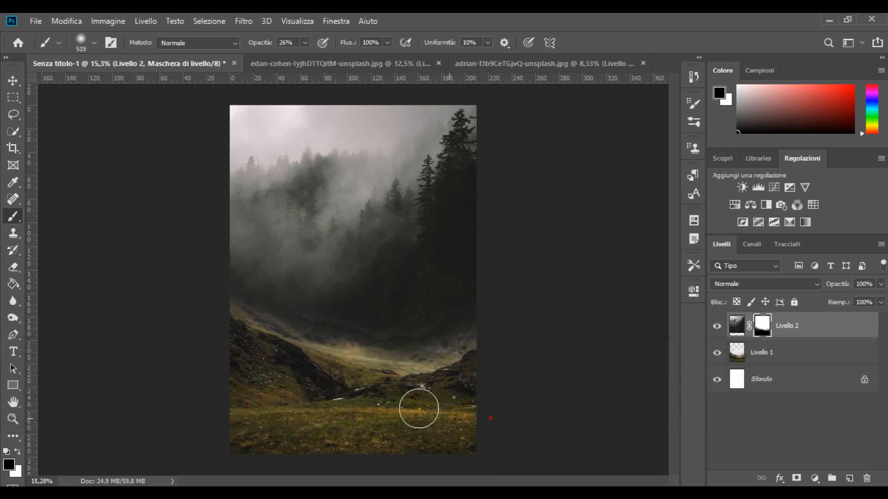
pyautogui.keyDown('alt'); pyautogui.moveTo(393, 394); pyautogui.dragTo(366, 375); pyautogui.keyUp('alt')
pyautogui.moveTo(248, 45); pyautogui.dragTo(241, 45)
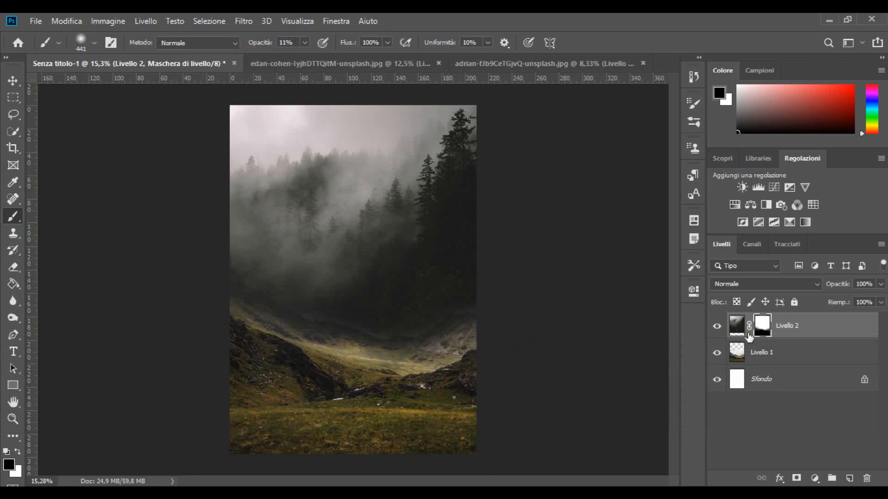
# Select the image content of Livello 2 and nudge the forest layer slightly down, then deselect it
pyautogui.click(731, 330)
pyautogui.click(731, 329)
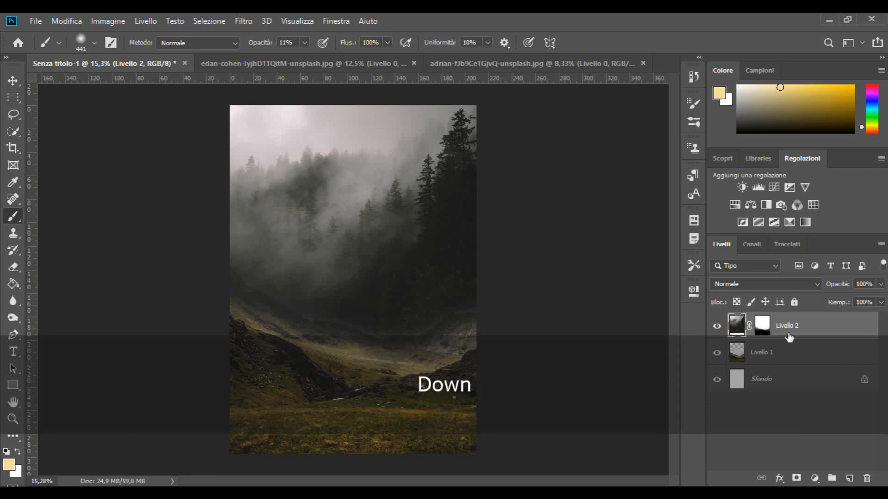
pyautogui.click(8, 80)
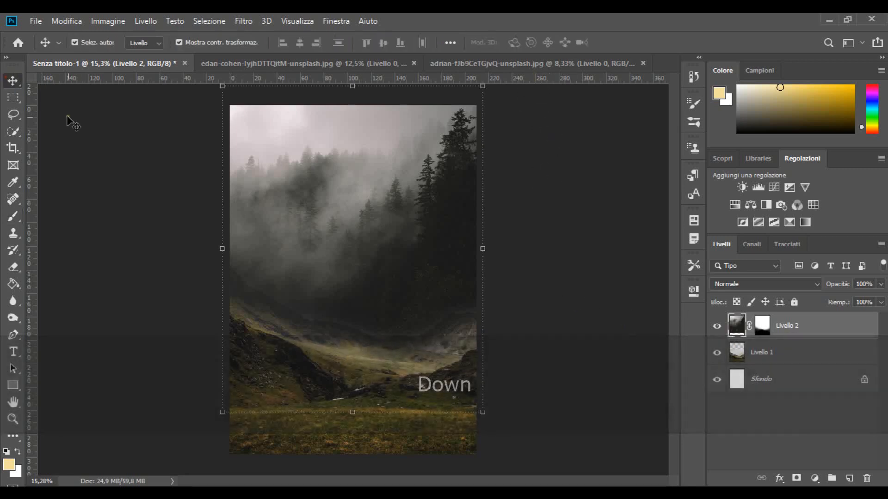
pyautogui.press('Down')
pyautogui.press('Down')
pyautogui.press('Down')
pyautogui.press('Down')
pyautogui.press('Down')
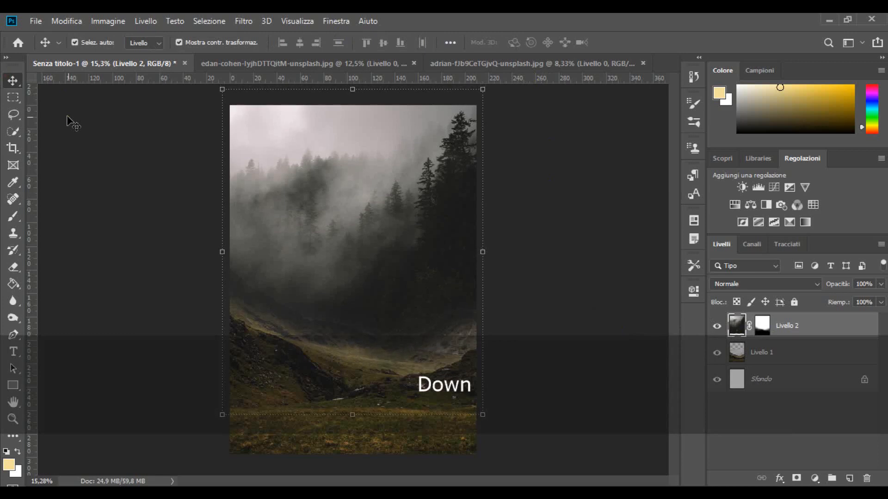
pyautogui.click(552, 216)
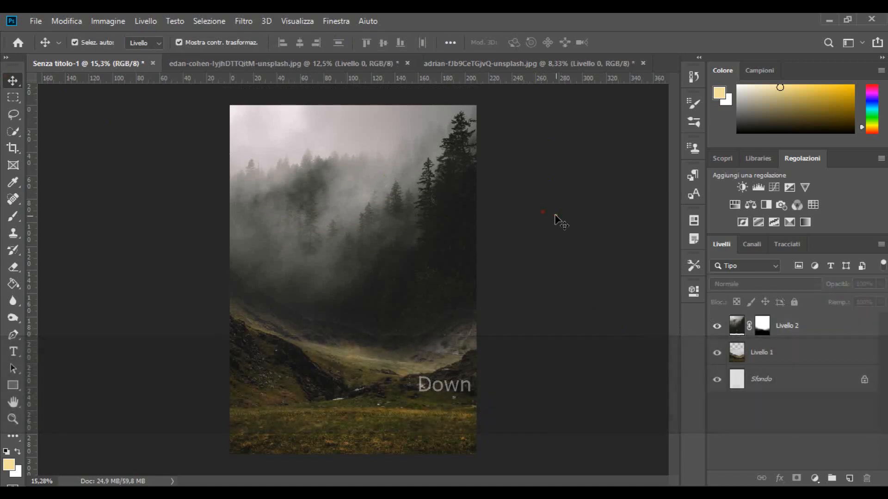
# Add a Brightness/Contrast adjustment clipped to Livello 1, lowering brightness slightly and contrast more strongly
pyautogui.scroll(-1, 497, 331)
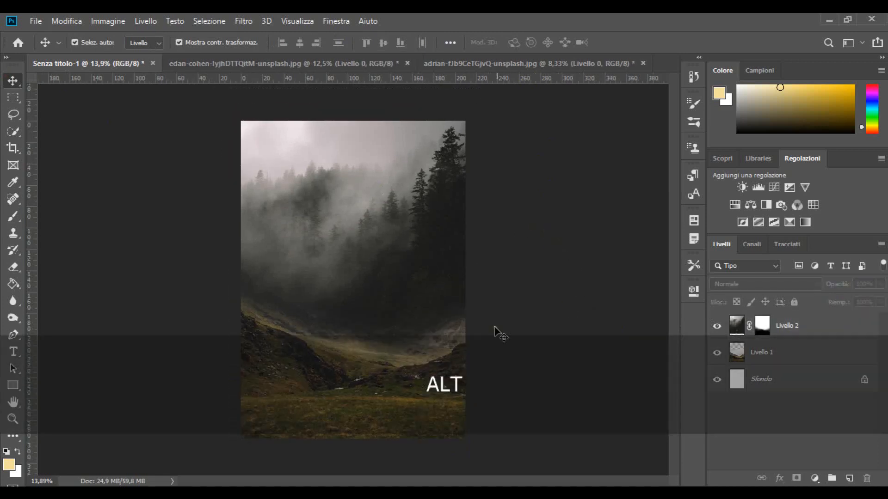
pyautogui.click(761, 361)
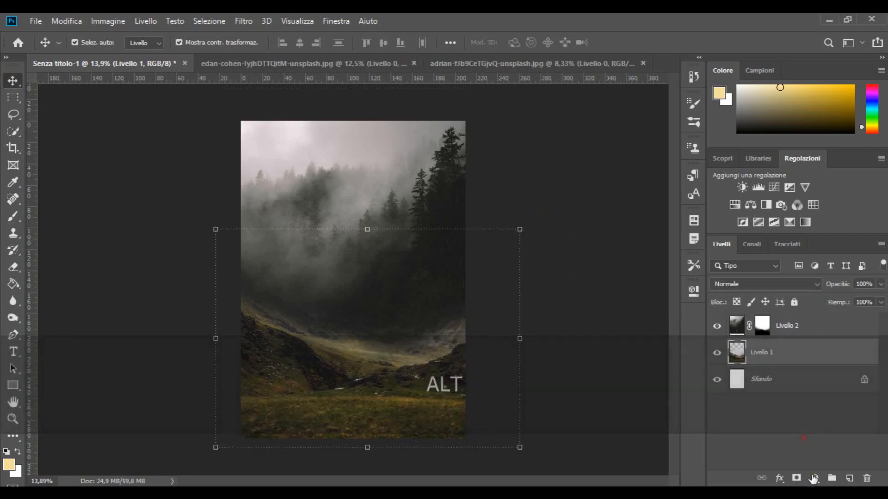
pyautogui.click(814, 478)
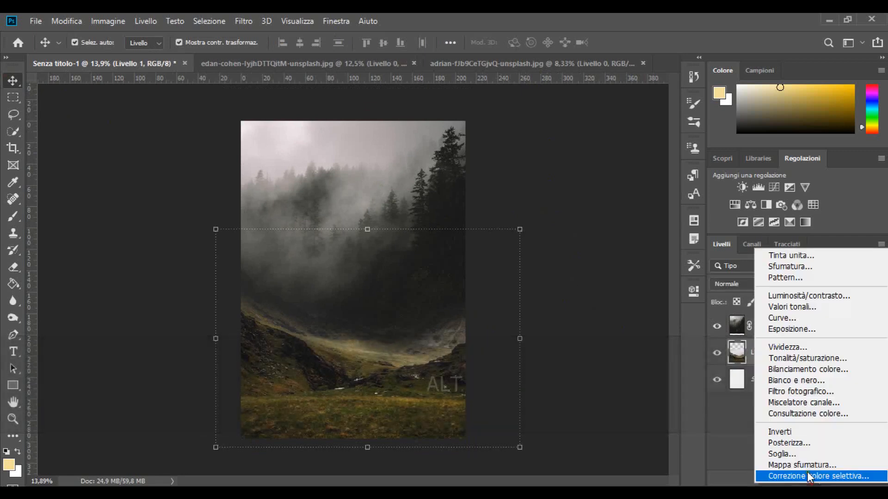
pyautogui.click(789, 295)
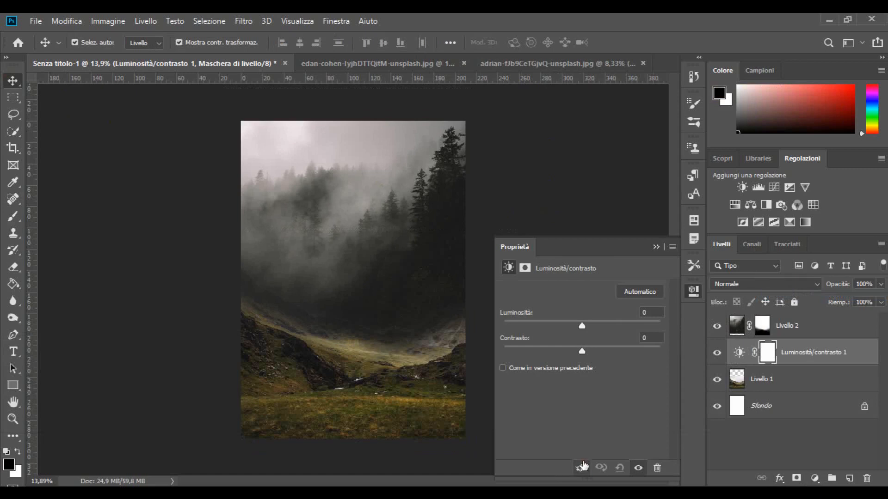
pyautogui.click(582, 467)
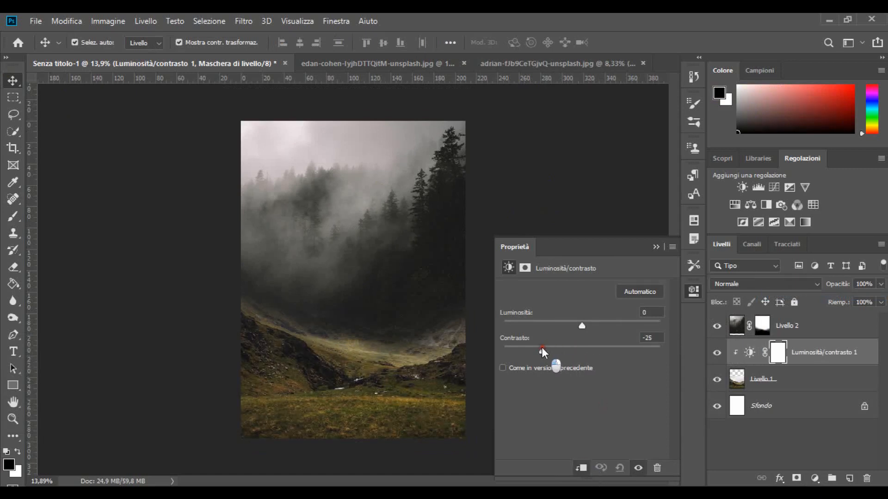
pyautogui.moveTo(582, 325)
pyautogui.mouseDown()
pyautogui.moveTo(595, 327)
pyautogui.moveTo(576, 324)
pyautogui.mouseUp()
pyautogui.moveTo(539, 351); pyautogui.dragTo(524, 350)
pyautogui.click(637, 468)
pyautogui.click(655, 246)
# Add a Brightness/Contrast adjustment clipped to Livello 2, raise its brightness and compare the forest with and without it
pyautogui.click(736, 326)
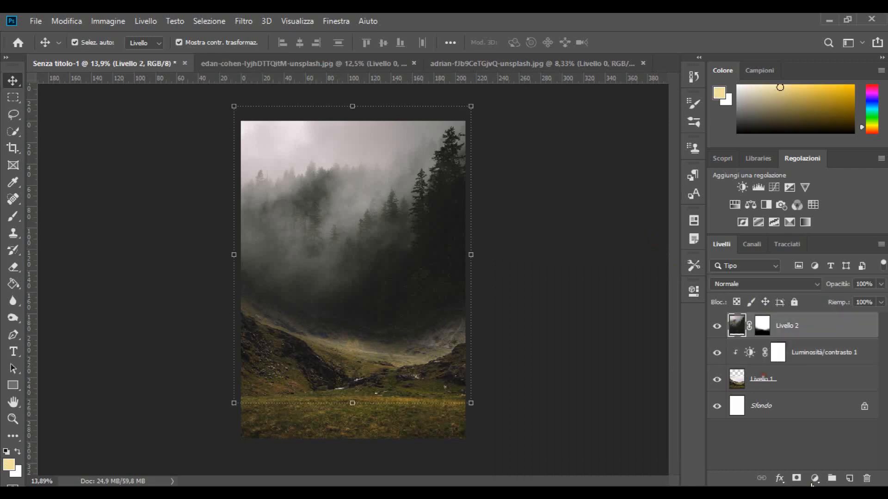
pyautogui.click(814, 478)
pyautogui.click(797, 288)
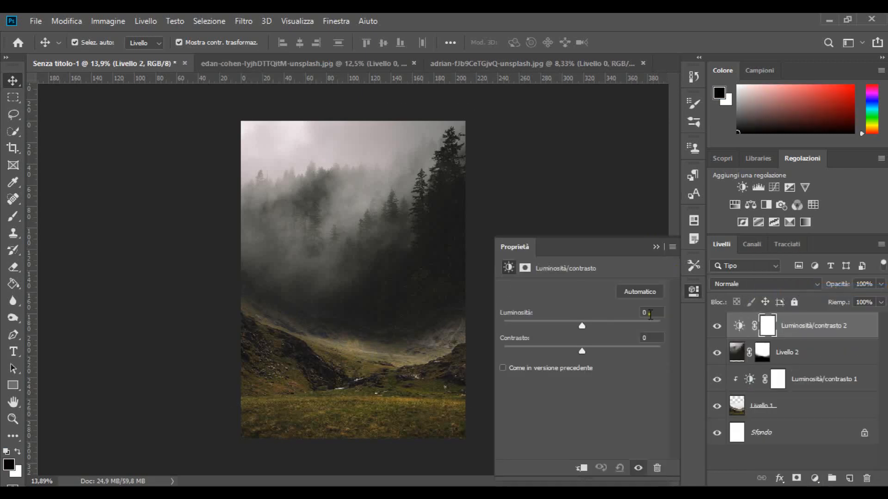
pyautogui.click(578, 468)
pyautogui.moveTo(582, 325); pyautogui.dragTo(600, 320)
pyautogui.click(638, 467)
pyautogui.click(638, 468)
pyautogui.click(655, 247)
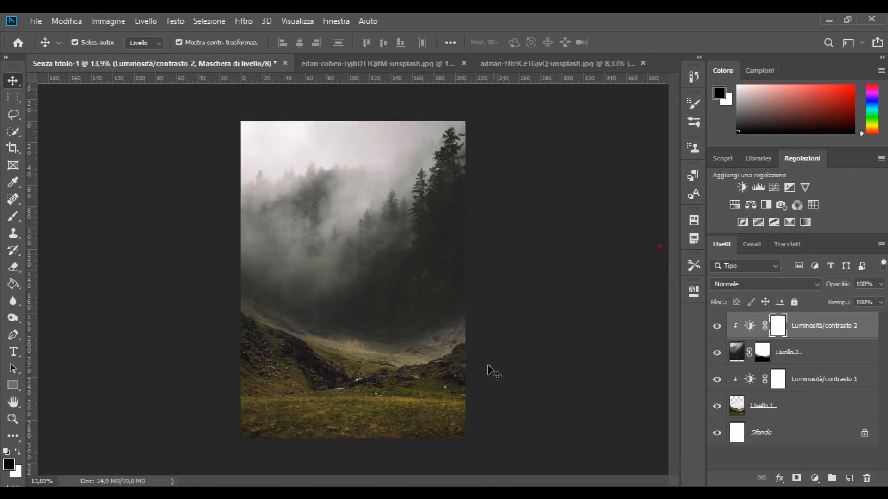
# Paint black on Livello 2's mask with a 158 px brush at 11% opacity to soften the transition along the valley floor
pyautogui.scroll(5, 385, 363)
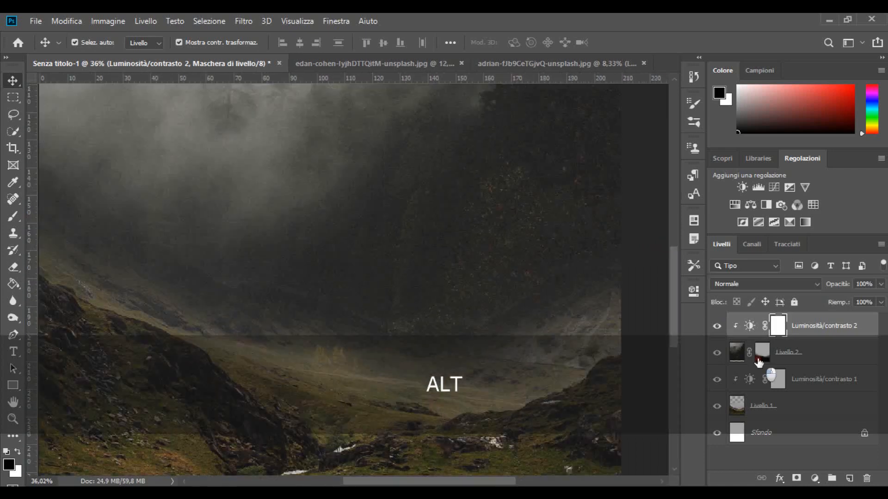
pyautogui.click(759, 358)
pyautogui.press('b')
pyautogui.moveTo(441, 401)
pyautogui.mouseDown()
pyautogui.moveTo(398, 384)
pyautogui.moveTo(245, 419)
pyautogui.mouseUp()
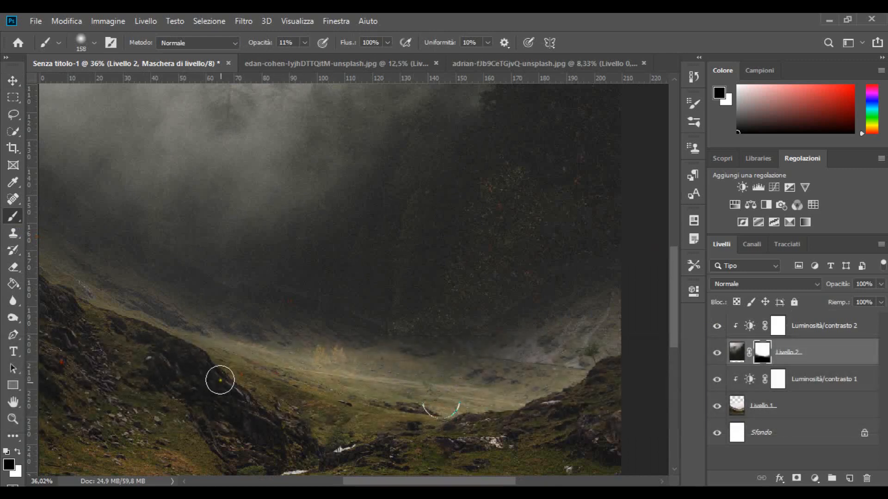
pyautogui.scroll(-6, 249, 344)
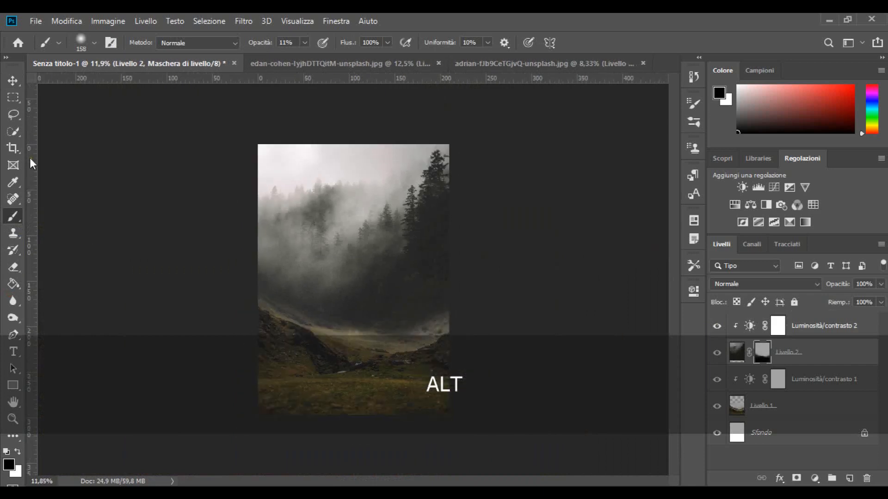
# Deselect the current layer with the Move tool and open the deer image cervo.psd
pyautogui.click(13, 80)
pyautogui.click(130, 210)
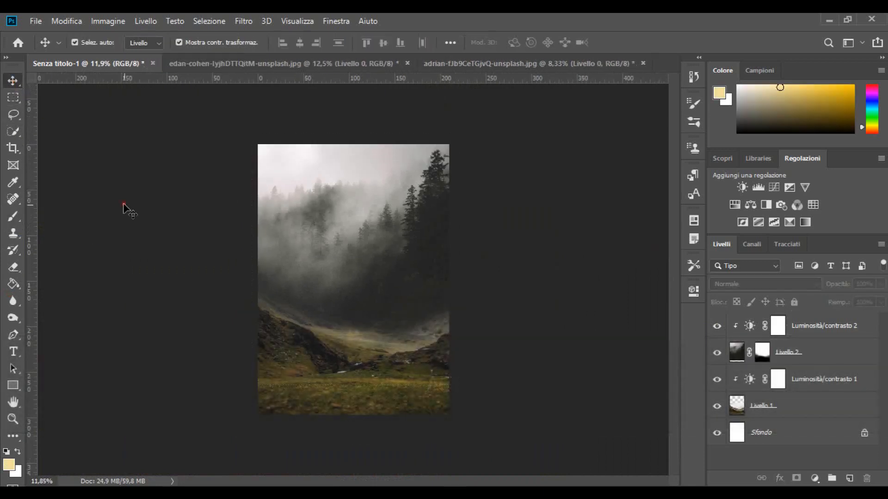
pyautogui.click(32, 23)
pyautogui.click(48, 48)
pyautogui.scroll(-3, 351, 222)
pyautogui.scroll(3, 352, 222)
pyautogui.doubleClick(401, 199)
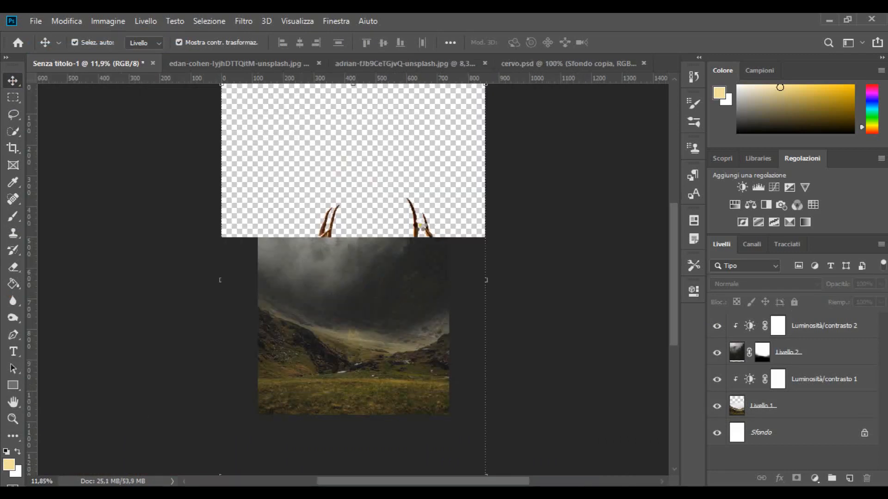
# Check the deer cut-out against its Sfondo background, copy it into Senza titolo-1, and undo the accidental shift of the forest layer
pyautogui.click(716, 354)
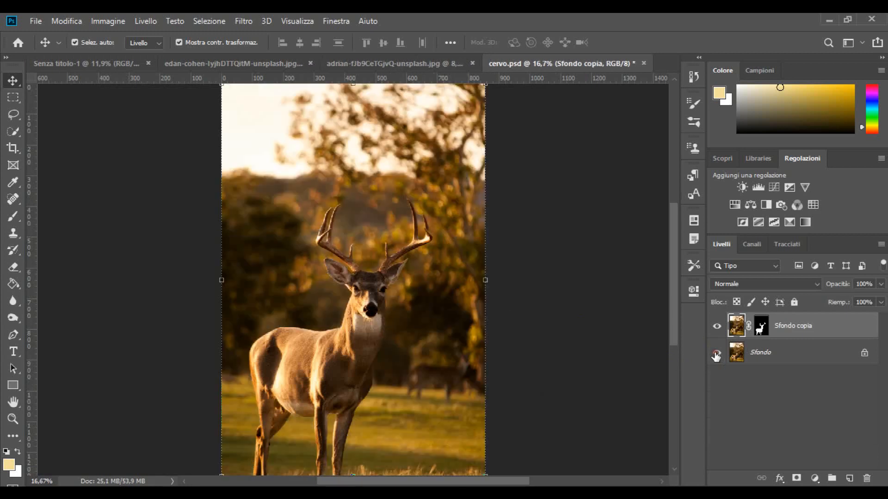
pyautogui.click(716, 355)
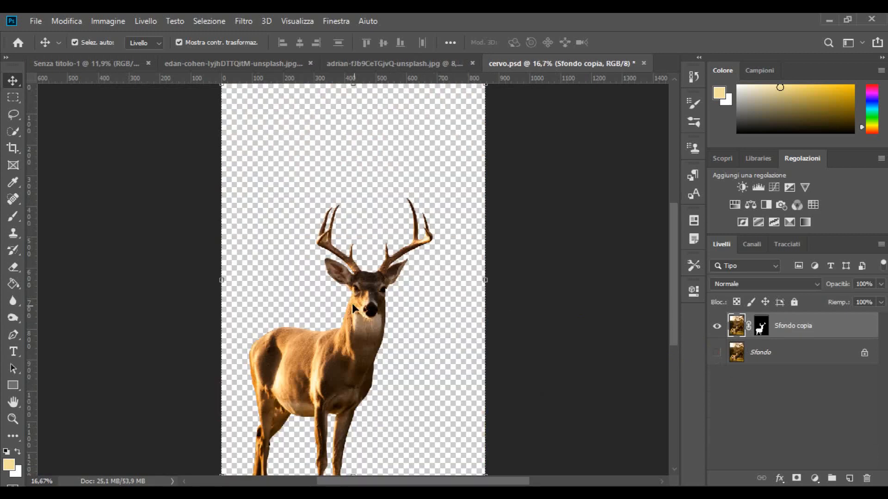
pyautogui.moveTo(353, 300); pyautogui.dragTo(357, 259)
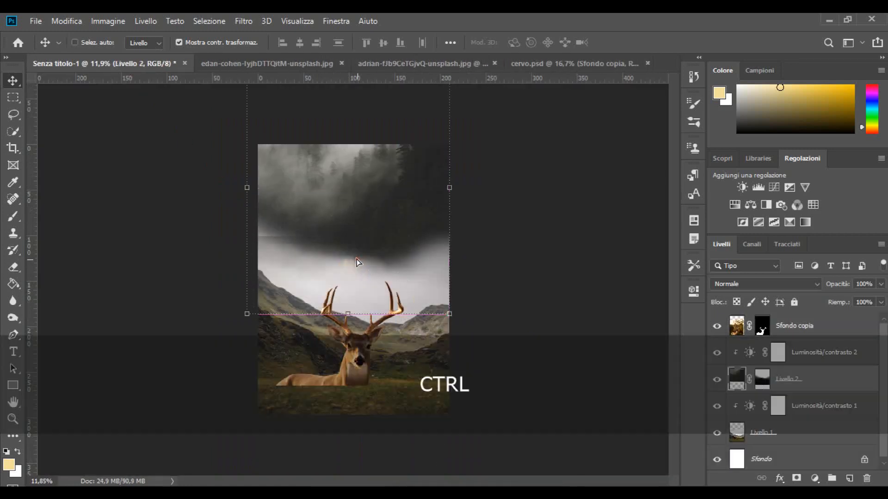
pyautogui.hotkey('ctrl', 'z')
# Scale the deer layer Sfondo copia to 73,92% and stand it slightly left of centre along the canvas's lower edge
pyautogui.click(814, 329)
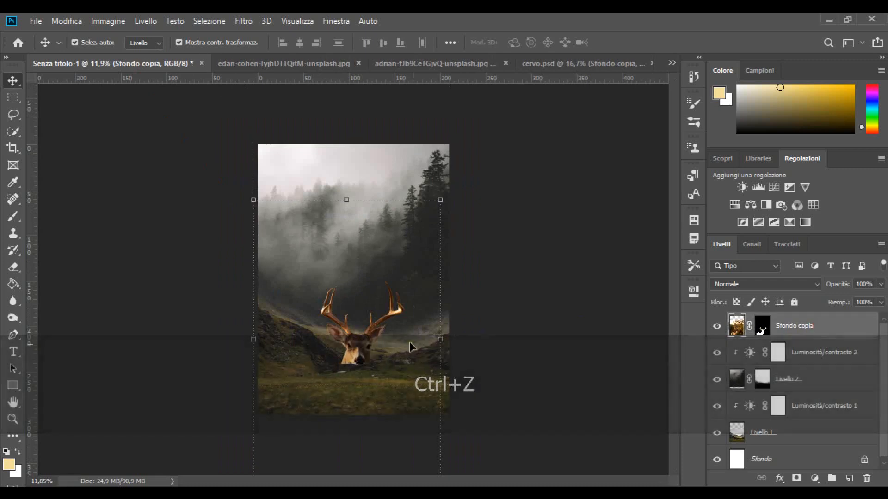
pyautogui.moveTo(359, 347); pyautogui.dragTo(370, 286)
pyautogui.press('alt')
pyautogui.moveTo(448, 151); pyautogui.dragTo(429, 187)
pyautogui.scroll(1, 353, 298)
pyautogui.moveTo(350, 352); pyautogui.dragTo(340, 377)
pyautogui.moveTo(334, 372); pyautogui.dragTo(331, 375)
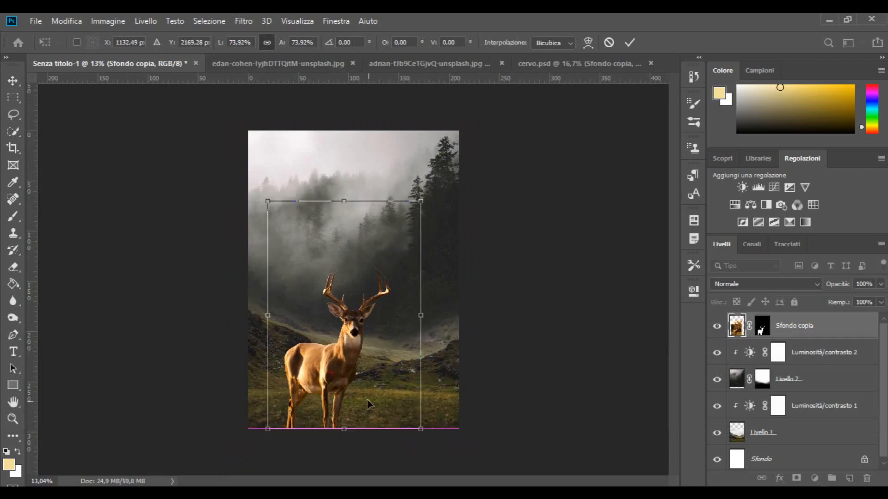
pyautogui.scroll(1, 292, 438)
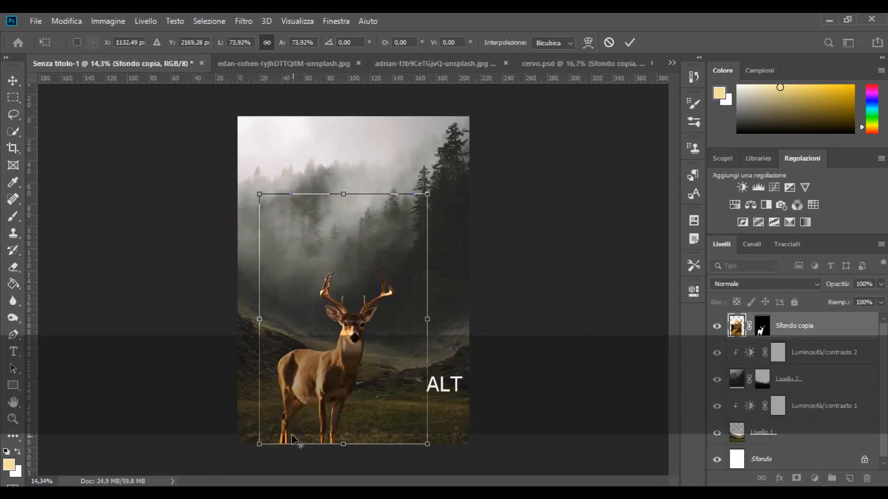
pyautogui.click(629, 42)
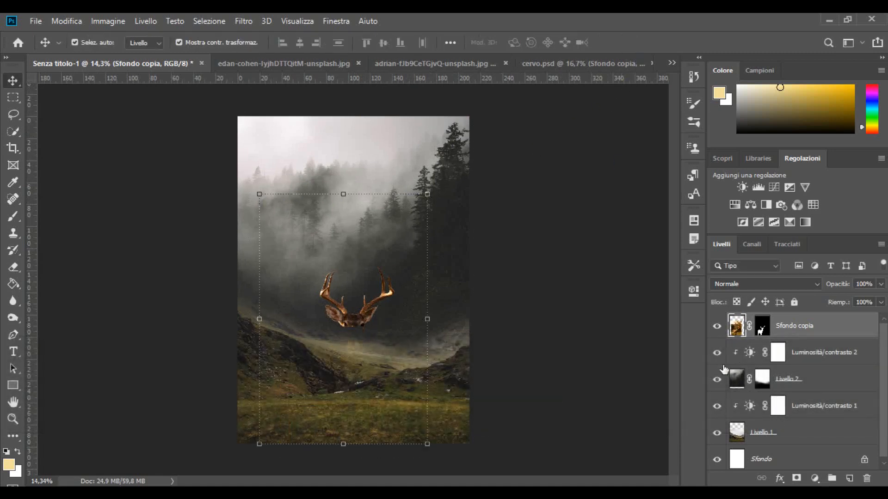
# Add a Brightness/Contrast adjustment clipped to the deer with brightness about -43 and contrast -35, and compare the deer with and without it
pyautogui.click(813, 479)
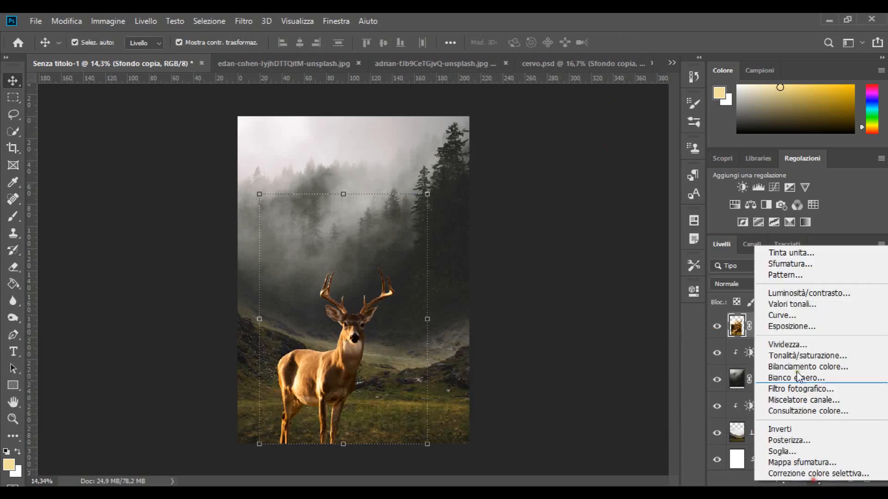
pyautogui.click(798, 292)
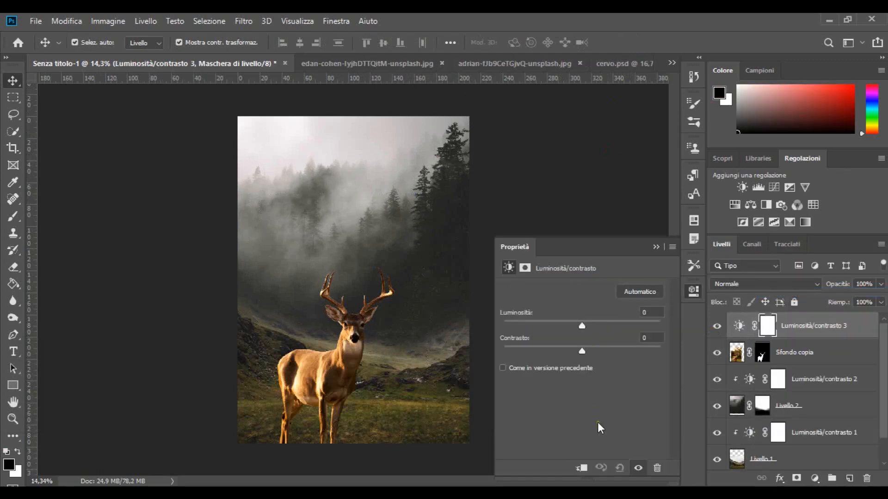
pyautogui.click(579, 468)
pyautogui.moveTo(577, 325); pyautogui.dragTo(558, 326)
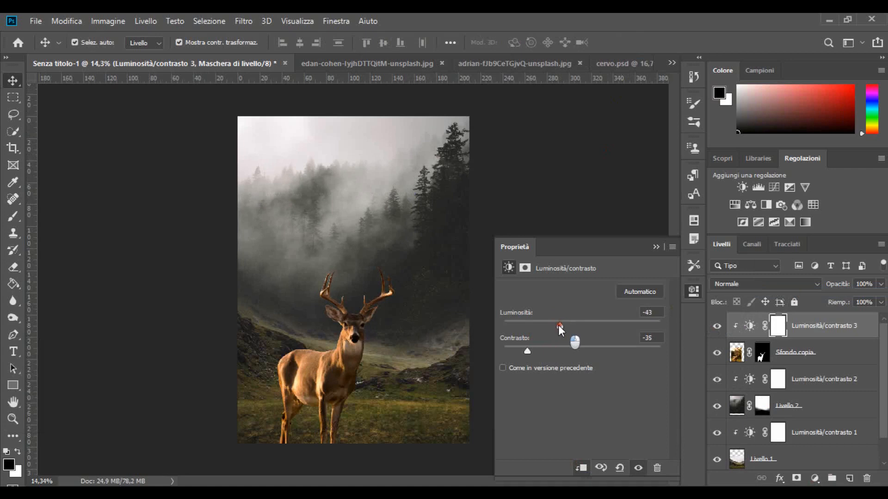
pyautogui.click(638, 468)
pyautogui.click(638, 468)
pyautogui.click(653, 248)
# Add a clipped layer directly above the deer, fill it with 50% gray and set its blend mode to Luce soffusa
pyautogui.click(802, 360)
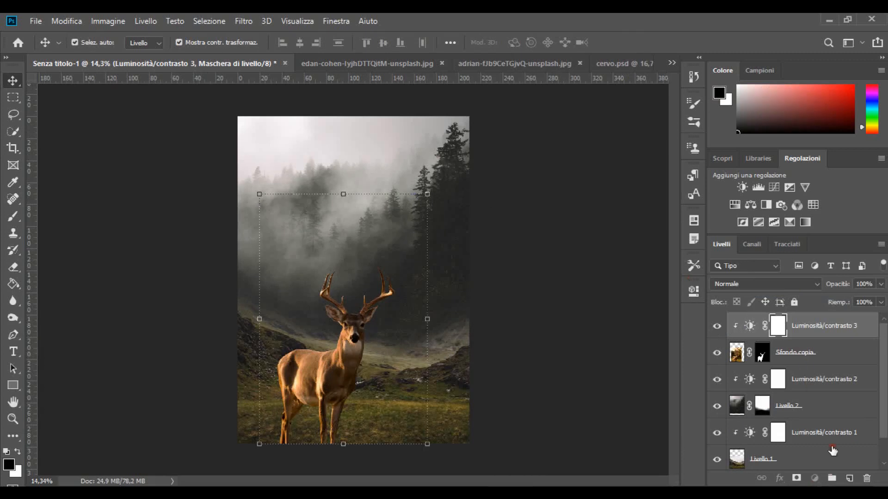
pyautogui.click(848, 478)
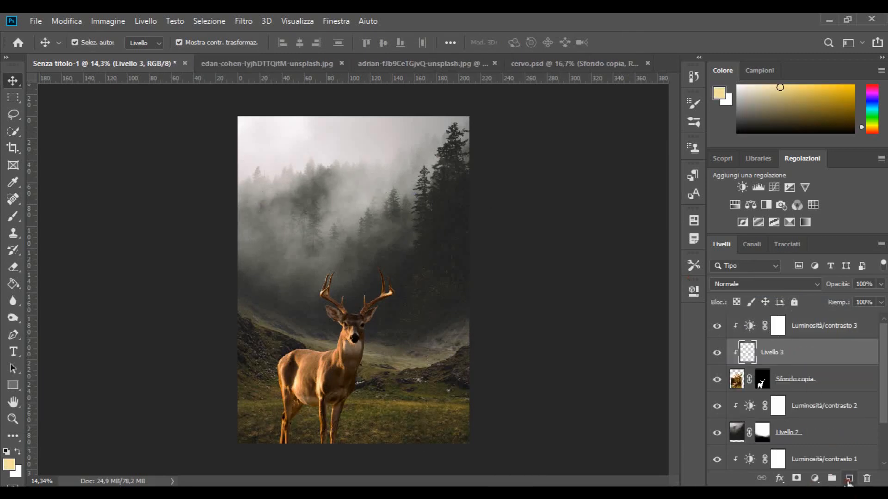
pyautogui.click(68, 21)
pyautogui.click(118, 166)
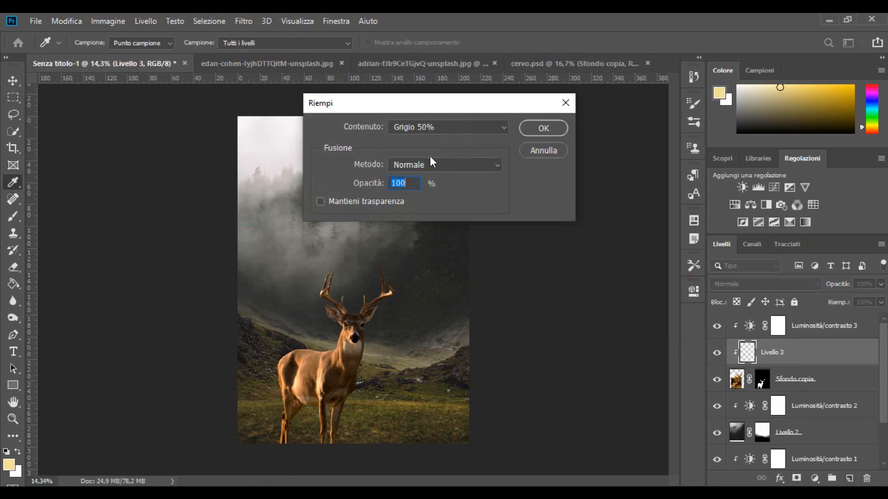
pyautogui.click(526, 129)
pyautogui.press('v')
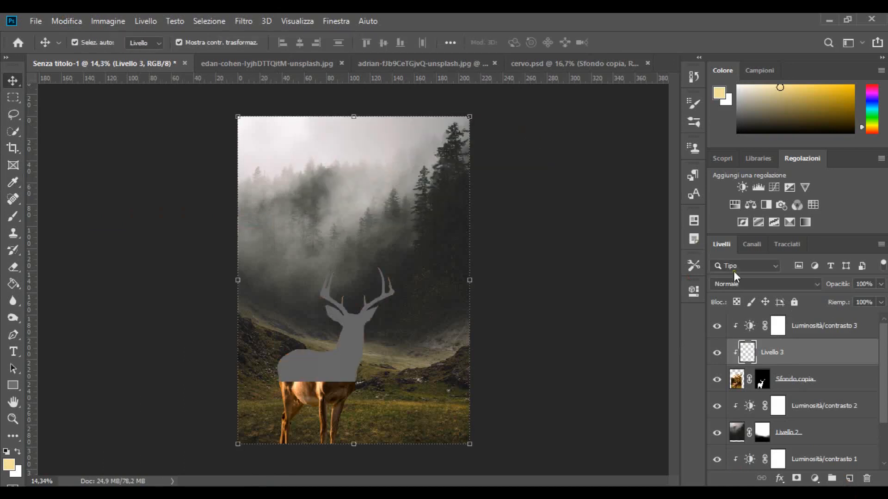
pyautogui.click(769, 283)
pyautogui.click(752, 326)
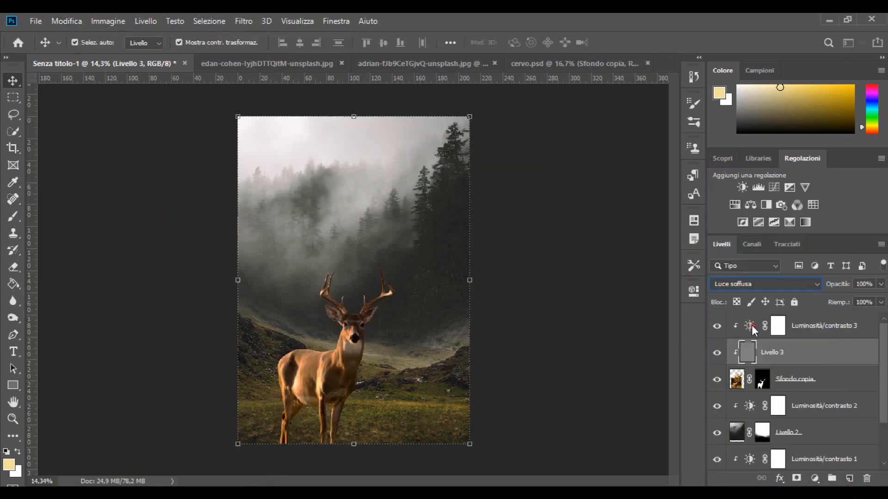
# Burn the deer's shaded areas on Livello 3 with a soft 353 px brush at 100% midtone exposure
pyautogui.click(13, 318)
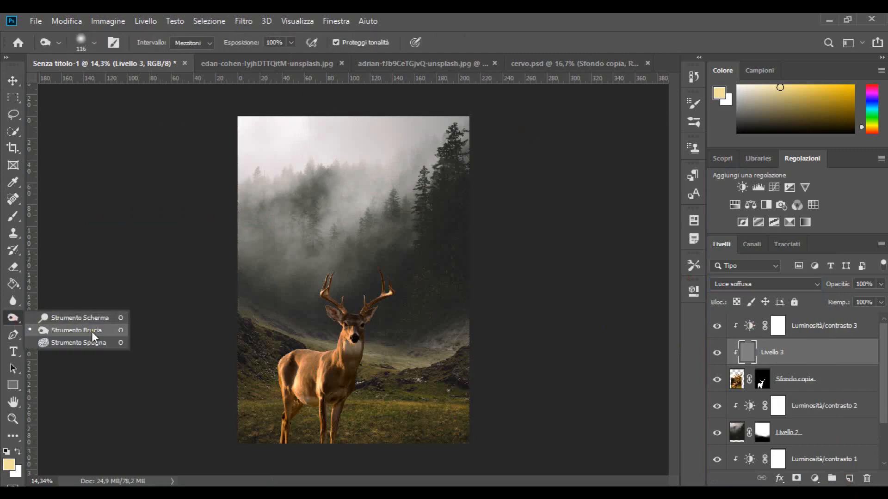
pyautogui.click(93, 332)
pyautogui.rightClick(335, 339)
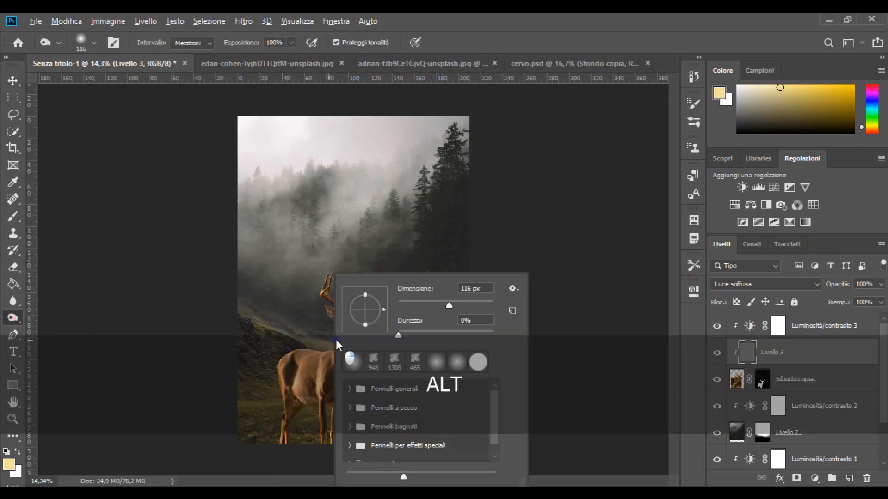
pyautogui.moveTo(333, 222); pyautogui.dragTo(350, 224)
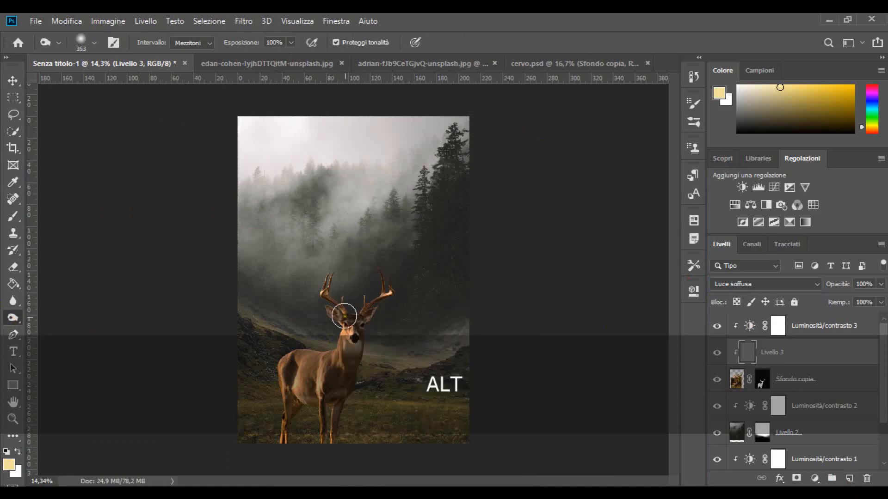
pyautogui.moveTo(374, 329)
pyautogui.mouseDown()
pyautogui.moveTo(333, 407)
pyautogui.moveTo(327, 450)
pyautogui.moveTo(341, 431)
pyautogui.moveTo(333, 450)
pyautogui.moveTo(342, 416)
pyautogui.moveTo(292, 413)
pyautogui.moveTo(280, 457)
pyautogui.moveTo(286, 418)
pyautogui.moveTo(312, 401)
pyautogui.moveTo(263, 447)
pyautogui.moveTo(305, 415)
pyautogui.mouseUp()
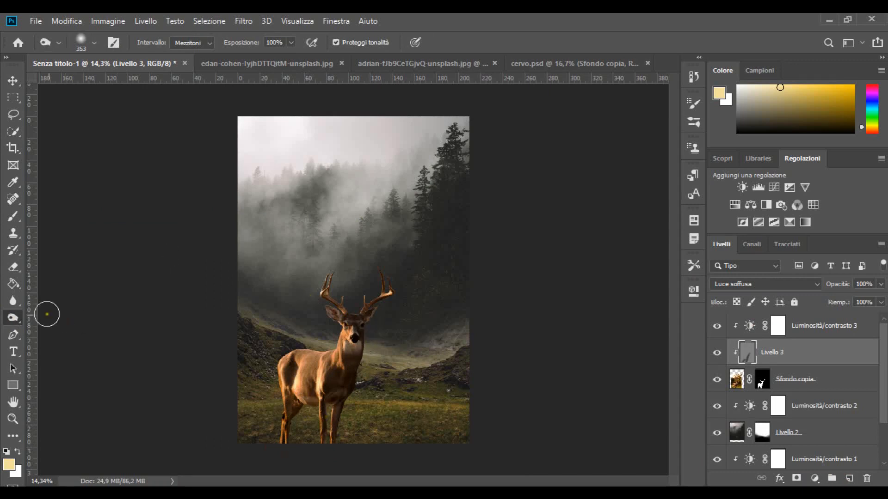
# Dodge the deer's back and lit side on Livello 3 with a 444 px brush at 50% exposure, comparing the layer on and off
pyautogui.click(13, 318)
pyautogui.click(87, 317)
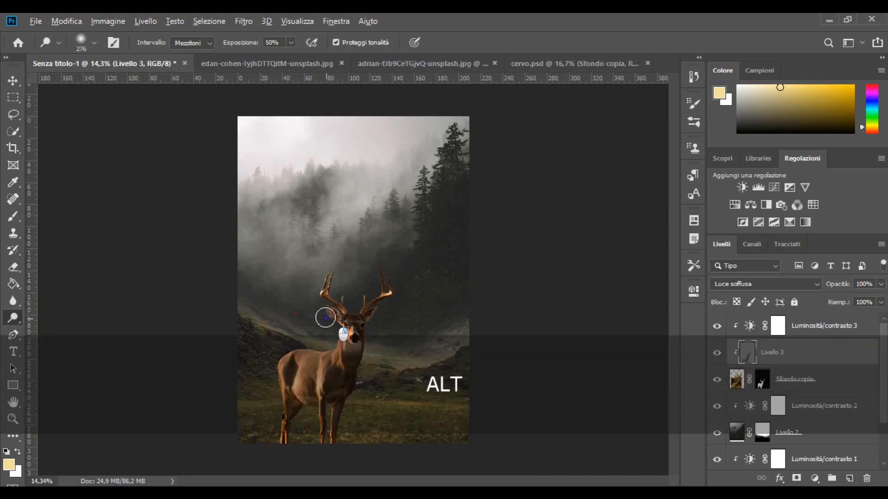
pyautogui.moveTo(331, 317); pyautogui.dragTo(332, 317)
pyautogui.moveTo(326, 350)
pyautogui.mouseDown()
pyautogui.moveTo(316, 353)
pyautogui.moveTo(270, 352)
pyautogui.moveTo(281, 349)
pyautogui.moveTo(307, 347)
pyautogui.moveTo(255, 360)
pyautogui.moveTo(320, 347)
pyautogui.moveTo(282, 370)
pyautogui.moveTo(258, 360)
pyautogui.moveTo(284, 368)
pyautogui.mouseUp()
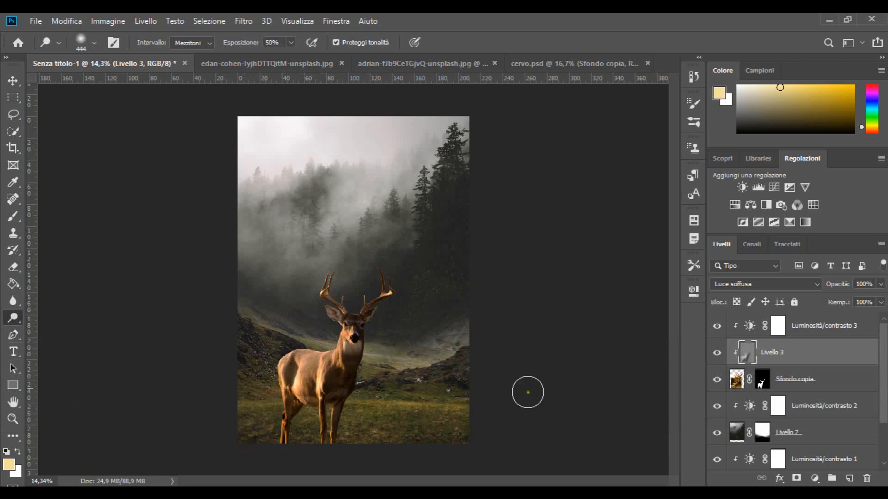
pyautogui.click(717, 353)
pyautogui.click(717, 354)
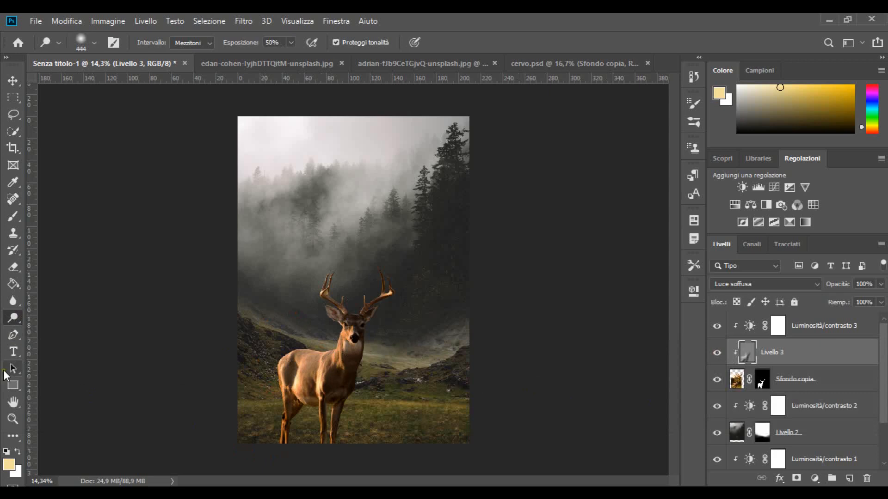
# Burn along the deer's right edge up to the antler at 100% exposure, compare Livello 3 on and off, and deselect the layer
pyautogui.click(8, 319)
pyautogui.click(74, 331)
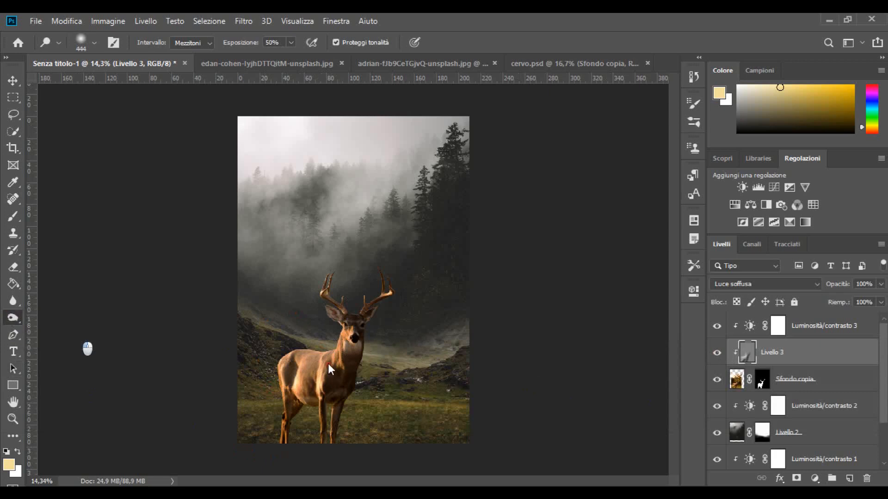
pyautogui.moveTo(361, 384)
pyautogui.mouseDown()
pyautogui.moveTo(374, 314)
pyautogui.moveTo(393, 283)
pyautogui.mouseUp()
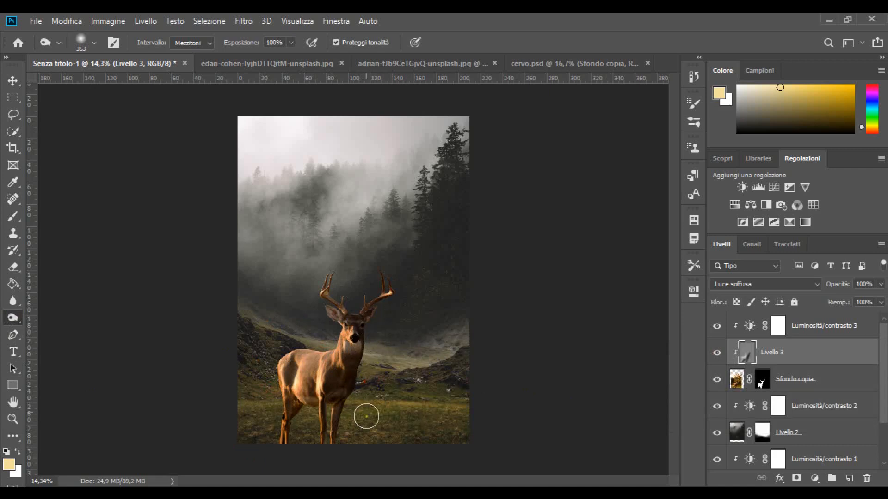
pyautogui.click(5, 81)
pyautogui.click(717, 353)
pyautogui.click(716, 353)
pyautogui.click(604, 355)
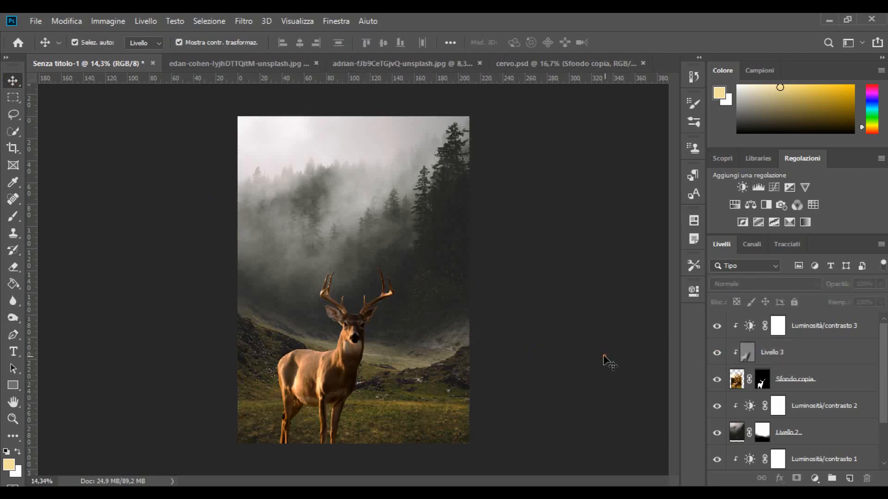
# Add a new layer directly below the deer cut-out and choose the CLOD 1 brush from the AZBrushes Effect set
pyautogui.scroll(-1, 567, 290)
pyautogui.scroll(1, 562, 273)
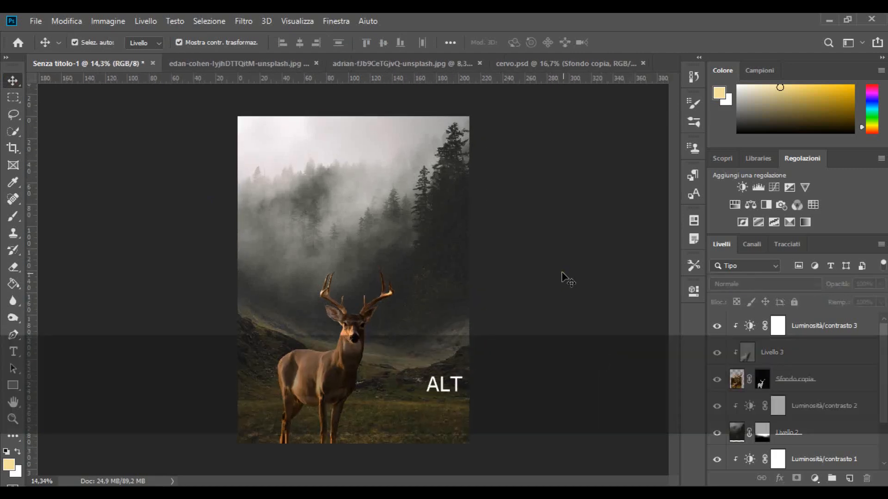
pyautogui.click(849, 478)
pyautogui.moveTo(805, 339); pyautogui.dragTo(812, 414)
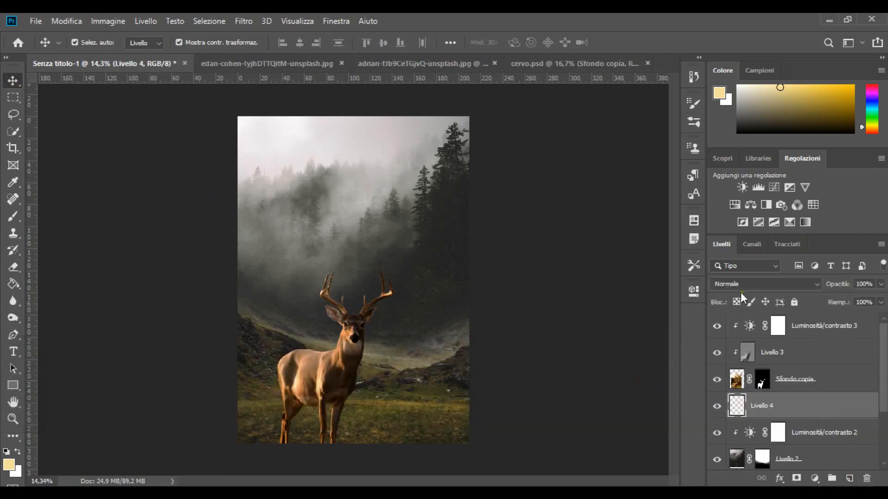
pyautogui.click(694, 123)
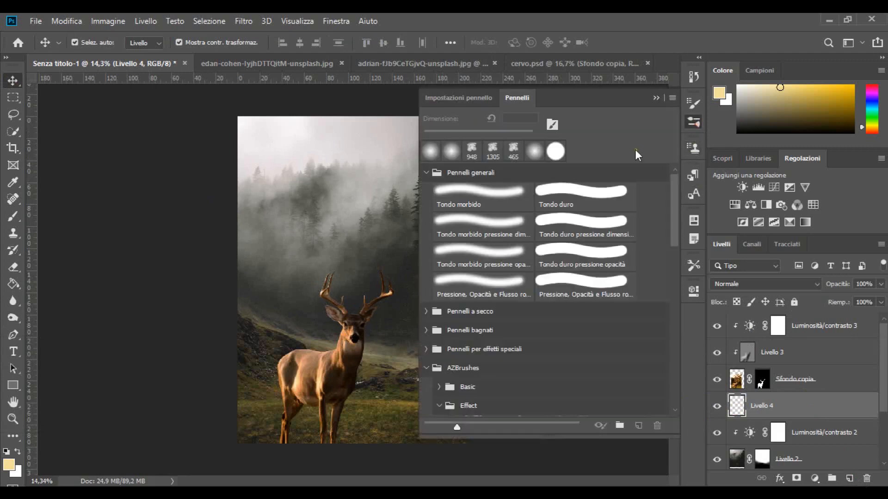
pyautogui.scroll(-2, 579, 330)
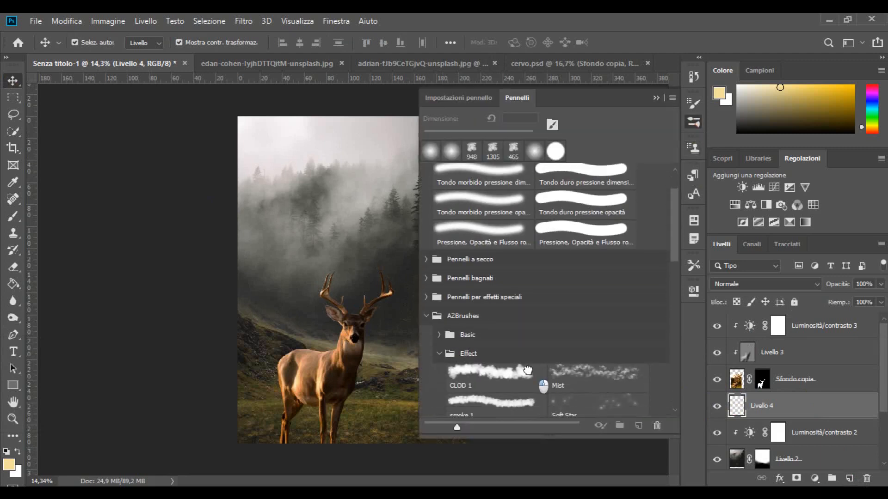
pyautogui.click(494, 374)
pyautogui.click(651, 97)
# Sample the pale fog colour and paint mist behind the deer on Livello 4 with the 1105 px cloud brush at 11% opacity
pyautogui.press('alt')
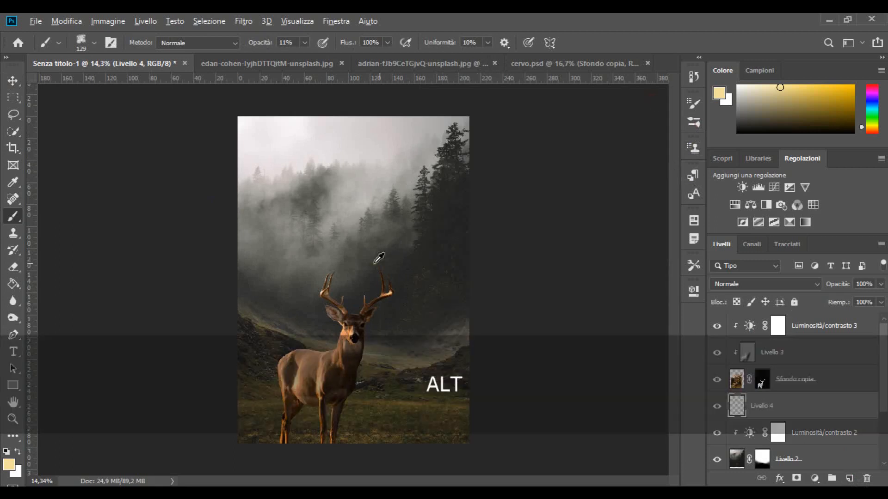
pyautogui.keyDown('alt'); pyautogui.click(244, 186); pyautogui.keyUp('alt')
pyautogui.moveTo(296, 315); pyautogui.dragTo(327, 316)
pyautogui.moveTo(253, 364)
pyautogui.mouseDown()
pyautogui.moveTo(287, 375)
pyautogui.moveTo(276, 360)
pyautogui.mouseUp()
pyautogui.click(274, 356)
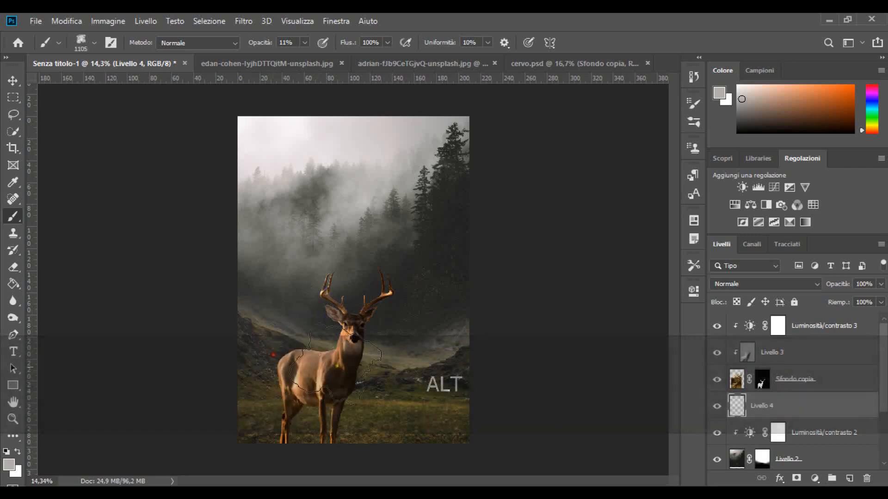
pyautogui.click(386, 372)
pyautogui.moveTo(389, 371)
pyautogui.mouseDown()
pyautogui.moveTo(419, 335)
pyautogui.moveTo(453, 335)
pyautogui.moveTo(505, 373)
pyautogui.moveTo(444, 384)
pyautogui.mouseUp()
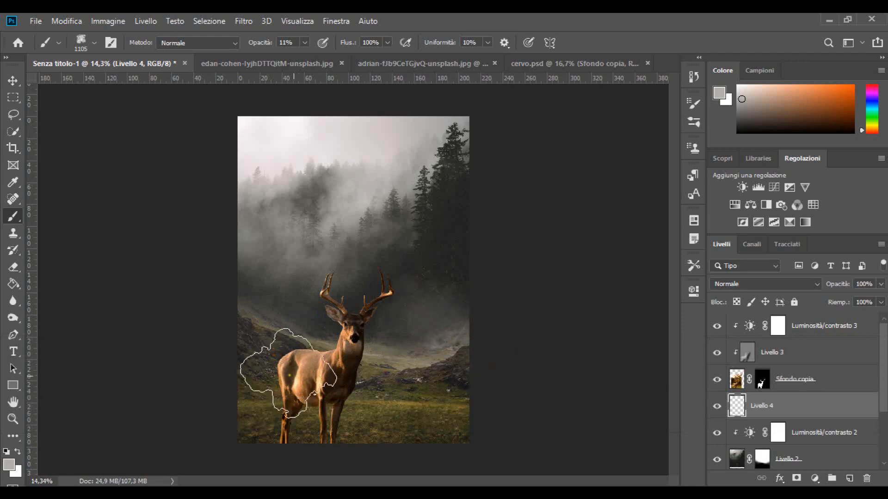
pyautogui.moveTo(220, 362)
pyautogui.mouseDown()
pyautogui.moveTo(230, 325)
pyautogui.moveTo(264, 341)
pyautogui.mouseUp()
# Reduce the cloud brush to 715 px, paint more mist to the deer's right, and compare Livello 4 on and off
pyautogui.moveTo(354, 373); pyautogui.dragTo(340, 370)
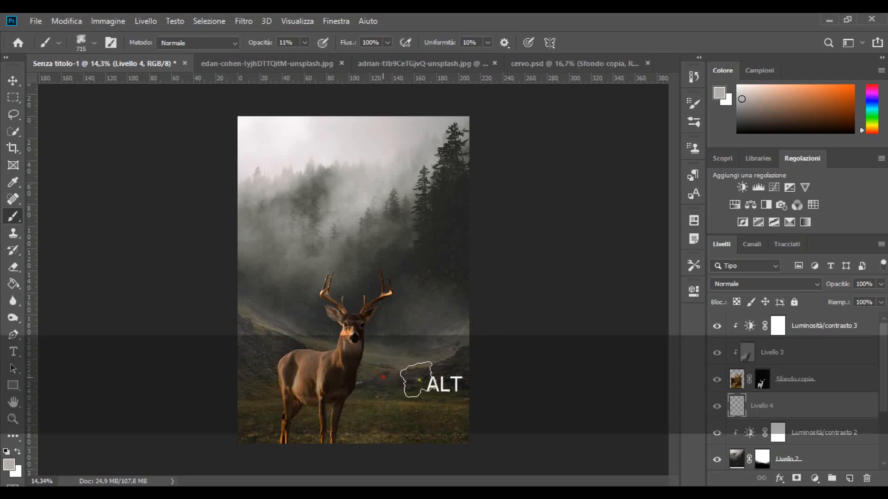
pyautogui.moveTo(469, 275)
pyautogui.mouseDown()
pyautogui.moveTo(497, 364)
pyautogui.moveTo(519, 389)
pyautogui.mouseUp()
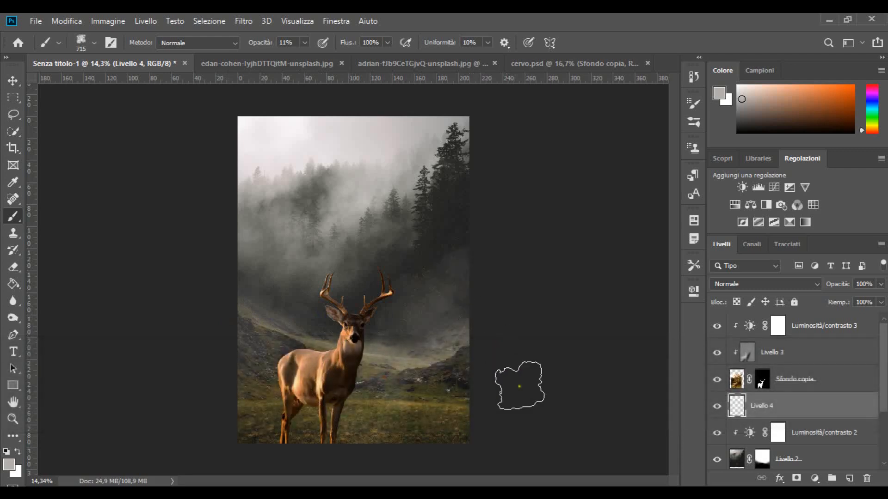
pyautogui.click(716, 406)
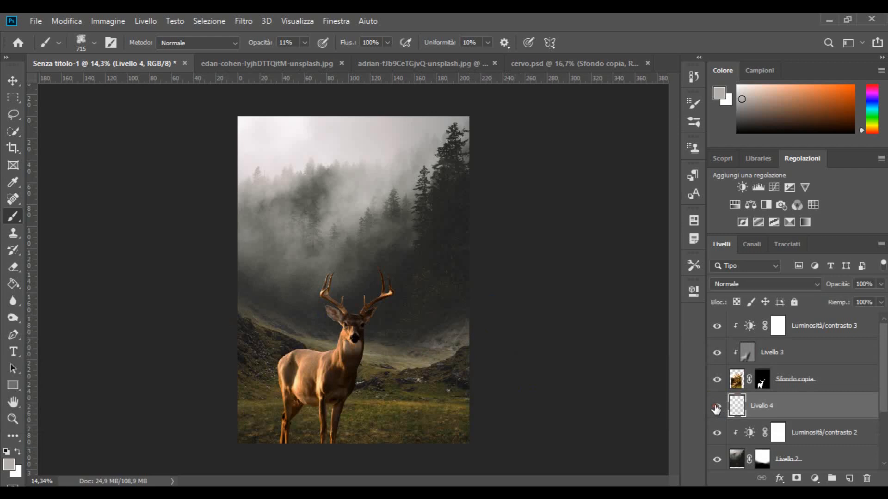
pyautogui.click(716, 407)
# Add lighter mist over the valley floor with a 603 px cloud brush, compare Livello 4 on and off, and deselect the layer
pyautogui.keyDown('alt'); pyautogui.moveTo(290, 375); pyautogui.dragTo(284, 376); pyautogui.keyUp('alt')
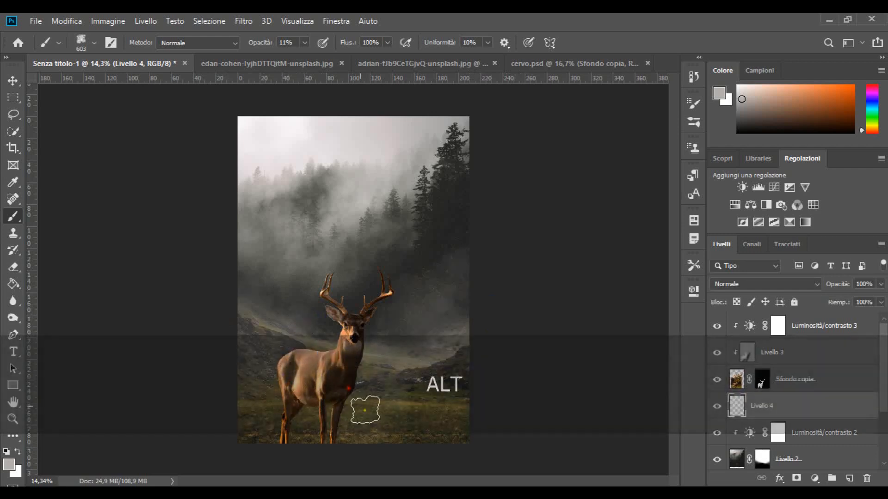
pyautogui.click(463, 380)
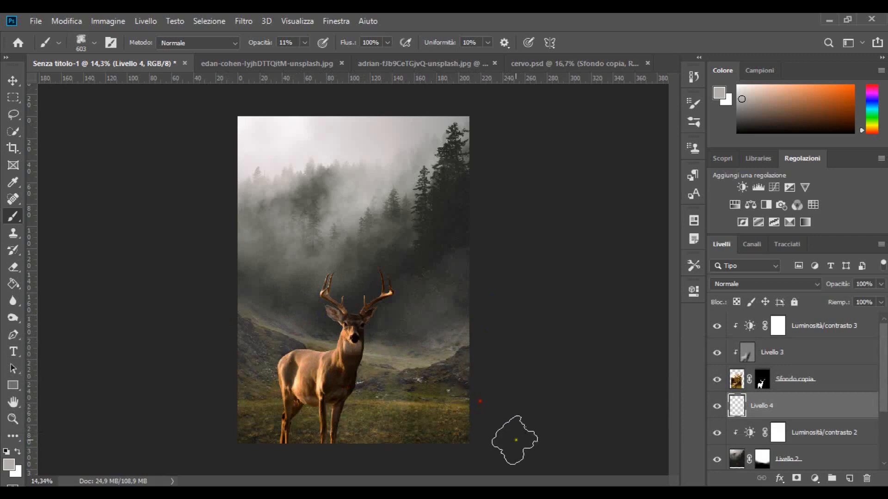
pyautogui.click(718, 406)
pyautogui.click(717, 405)
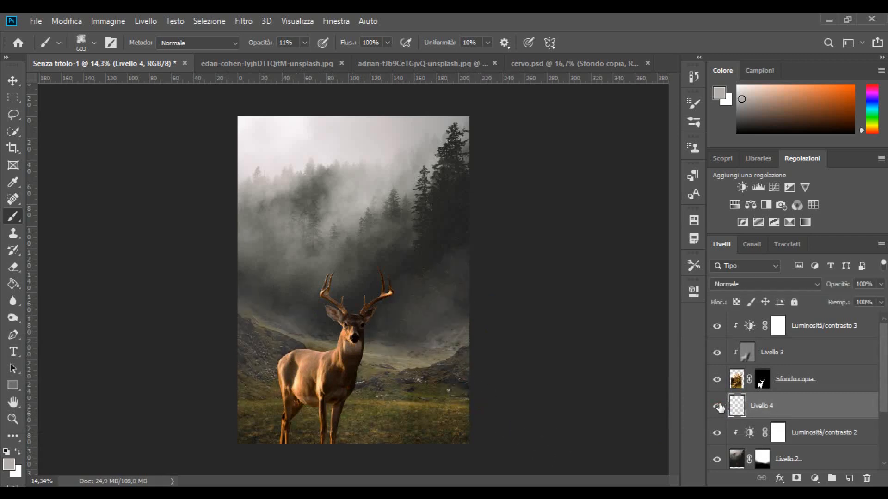
pyautogui.click(14, 80)
pyautogui.click(105, 159)
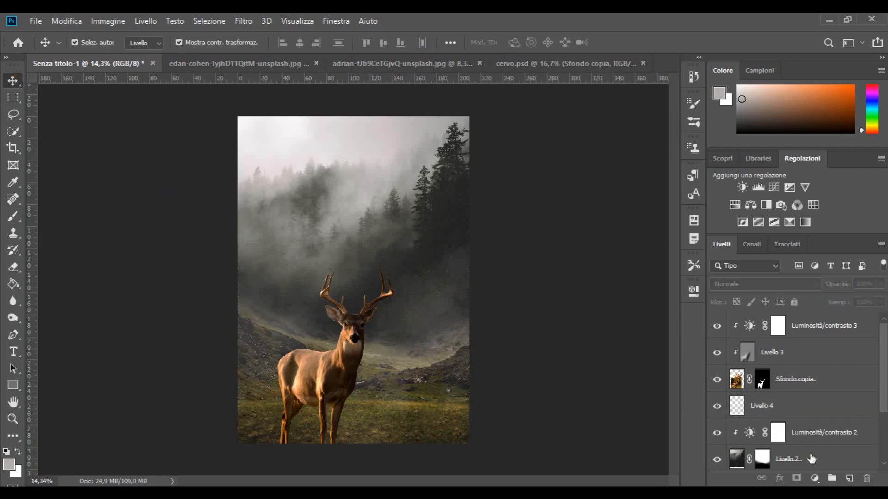
# Add a Color Balance adjustment above all layers with midtones at -3 cyan/red and +10 yellow/blue
pyautogui.click(815, 479)
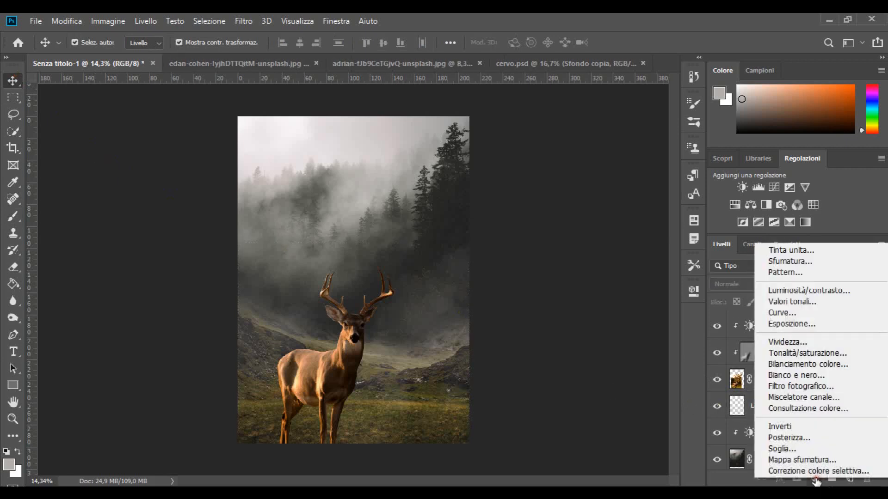
pyautogui.click(806, 365)
pyautogui.moveTo(566, 357); pyautogui.dragTo(570, 359)
pyautogui.moveTo(564, 319); pyautogui.dragTo(562, 314)
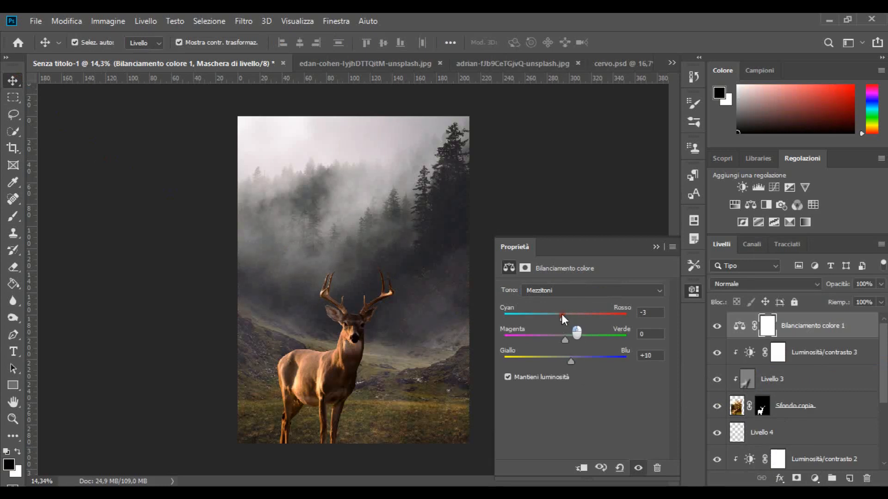
# Shift the Color Balance shadows slightly toward cyan and to +1 blue, then compare the adjustment on and off
pyautogui.click(575, 291)
pyautogui.click(569, 293)
pyautogui.moveTo(565, 357); pyautogui.dragTo(565, 356)
pyautogui.moveTo(564, 319); pyautogui.dragTo(564, 317)
pyautogui.click(641, 470)
pyautogui.click(635, 466)
# Set the Color Balance highlights to -2 cyan/red and +6 yellow/blue, compare on and off, and deselect the layer
pyautogui.click(587, 290)
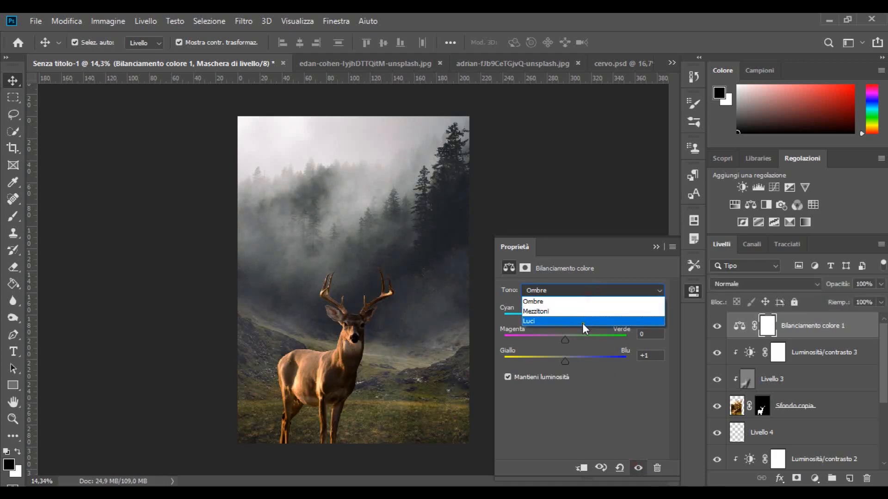
pyautogui.click(581, 321)
pyautogui.moveTo(567, 360)
pyautogui.mouseDown()
pyautogui.moveTo(580, 361)
pyautogui.moveTo(560, 358)
pyautogui.moveTo(567, 358)
pyautogui.mouseUp()
pyautogui.moveTo(565, 318)
pyautogui.mouseDown()
pyautogui.moveTo(557, 315)
pyautogui.moveTo(564, 318)
pyautogui.mouseUp()
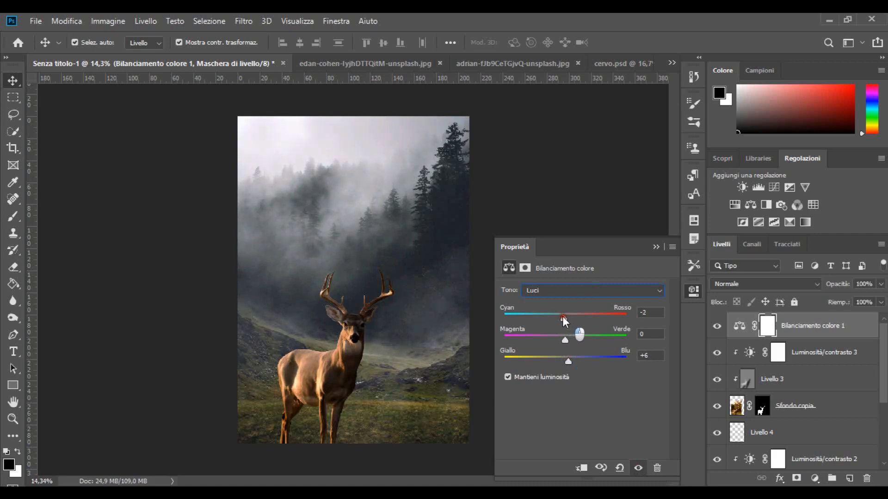
pyautogui.click(638, 468)
pyautogui.click(638, 468)
pyautogui.click(655, 247)
pyautogui.click(628, 281)
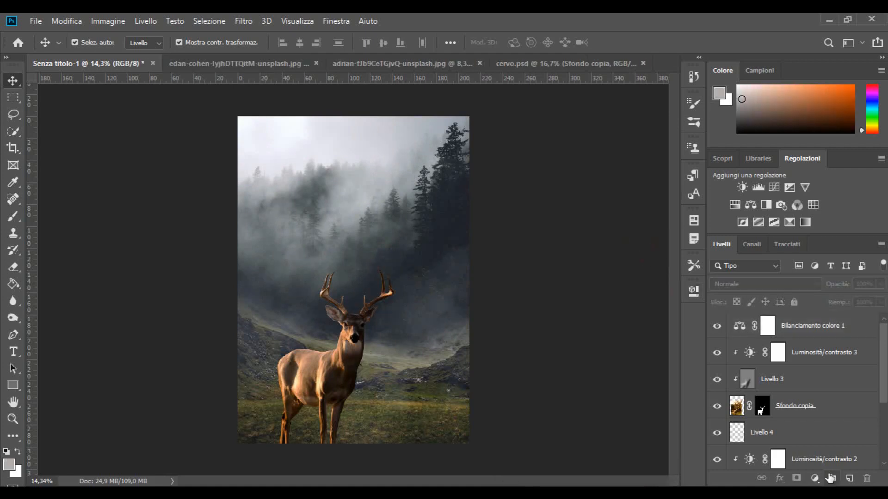
# Add a Levels adjustment on top with the midtone input at 0.86 and the white input at 229
pyautogui.click(814, 479)
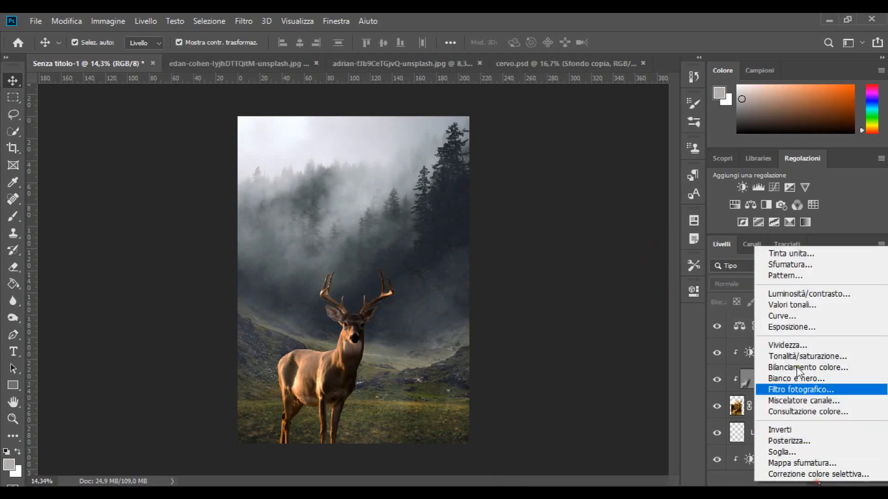
pyautogui.click(802, 306)
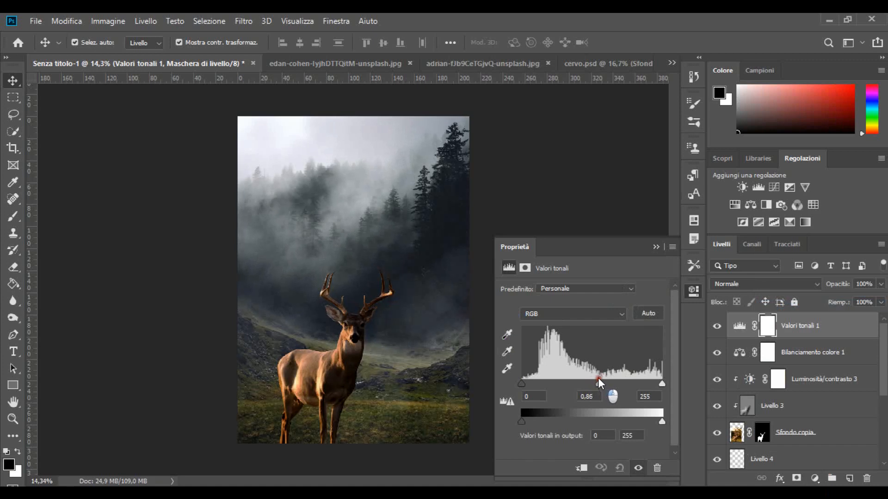
pyautogui.moveTo(665, 384); pyautogui.dragTo(649, 381)
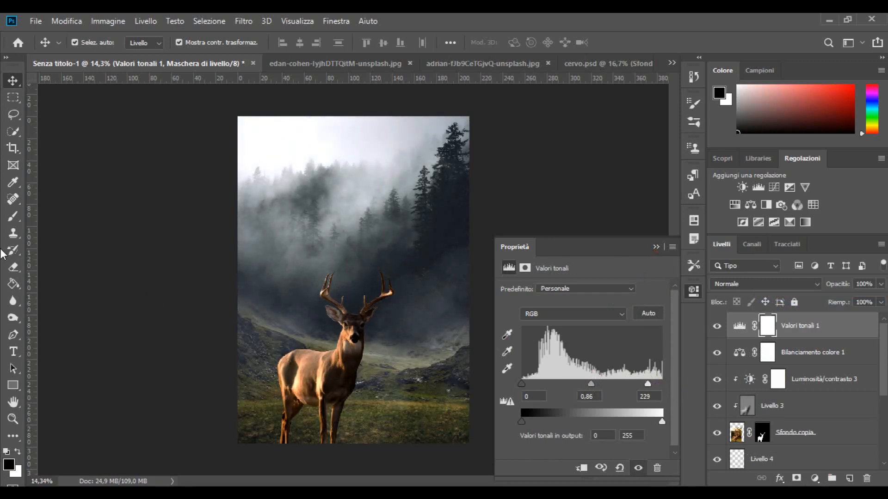
pyautogui.click(654, 246)
# Choose the soft round pressure-size brush and set it to 2333 px at 45% opacity
pyautogui.click(694, 121)
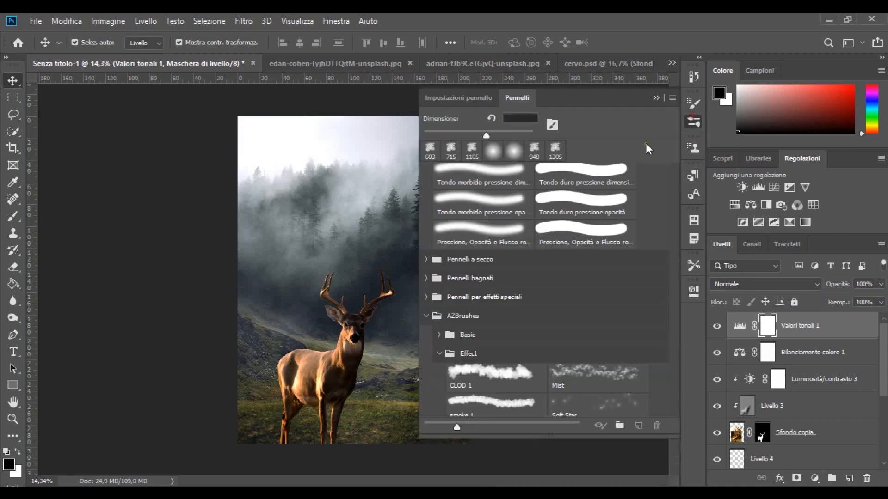
pyautogui.click(502, 174)
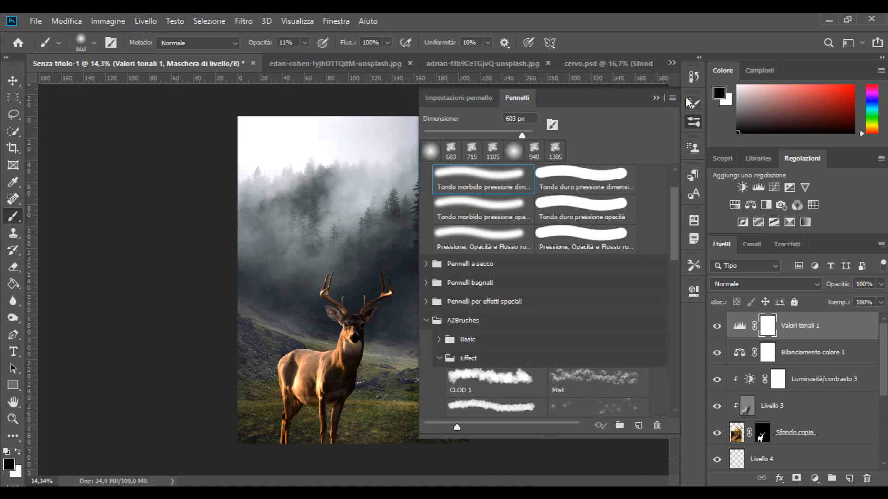
pyautogui.click(655, 98)
pyautogui.keyDown('alt'); pyautogui.moveTo(386, 293); pyautogui.dragTo(437, 309); pyautogui.keyUp('alt')
pyautogui.moveTo(255, 43); pyautogui.dragTo(277, 44)
pyautogui.keyDown('alt'); pyautogui.moveTo(340, 282); pyautogui.dragTo(364, 296); pyautogui.keyUp('alt')
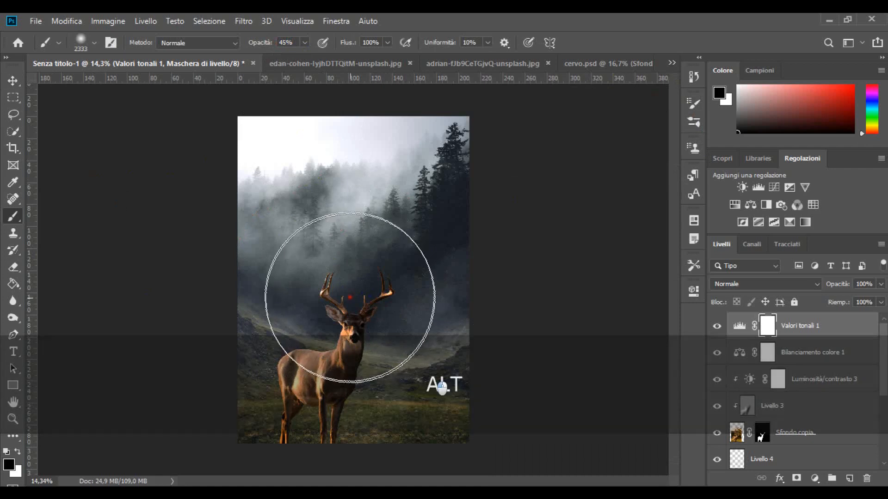
# Paint black on the Levels mask around the deer with 2333 and 2695 px soft brushes, compare on and off, and deselect the layer
pyautogui.click(350, 298)
pyautogui.click(347, 320)
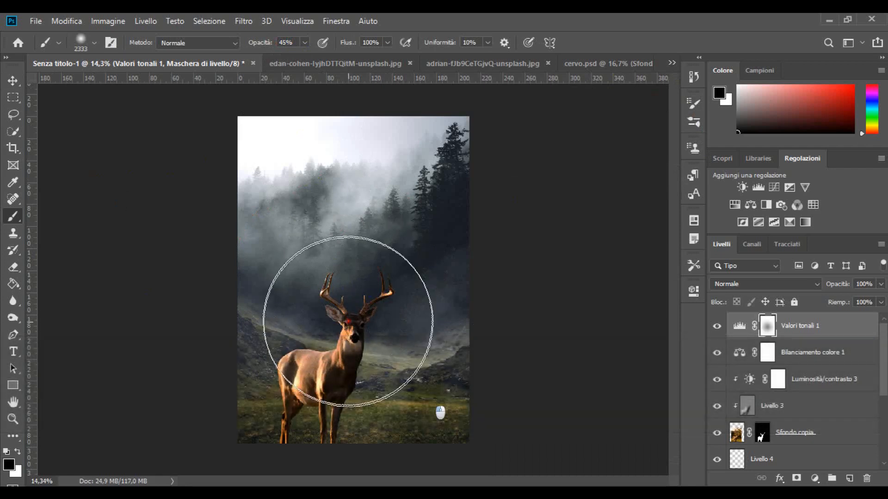
pyautogui.moveTo(348, 322); pyautogui.dragTo(385, 324)
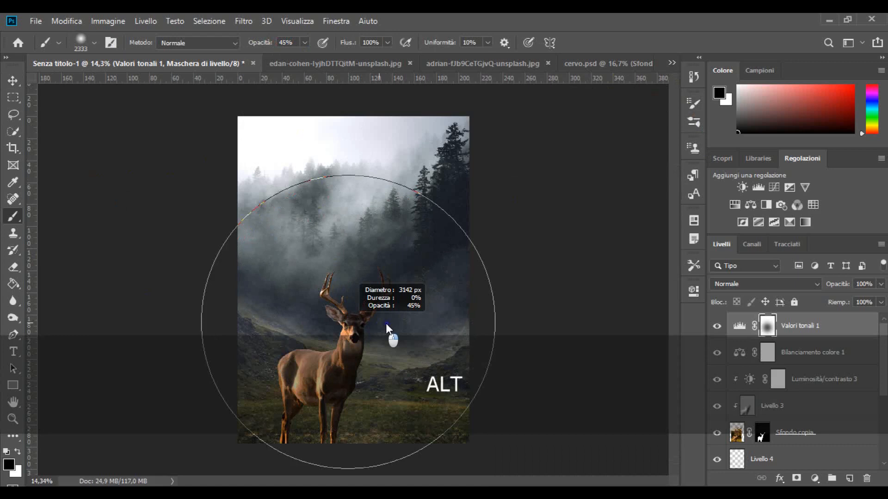
pyautogui.moveTo(344, 289)
pyautogui.mouseDown()
pyautogui.moveTo(359, 289)
pyautogui.moveTo(309, 291)
pyautogui.moveTo(324, 291)
pyautogui.mouseUp()
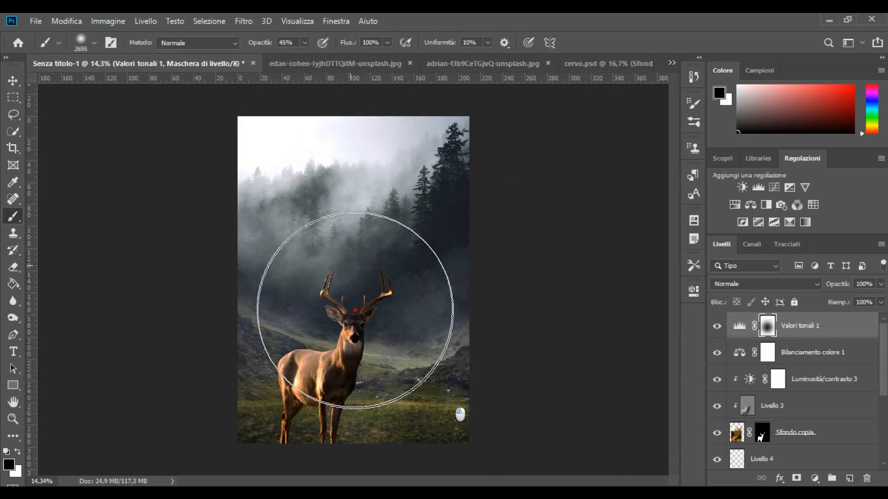
pyautogui.click(716, 326)
pyautogui.click(716, 326)
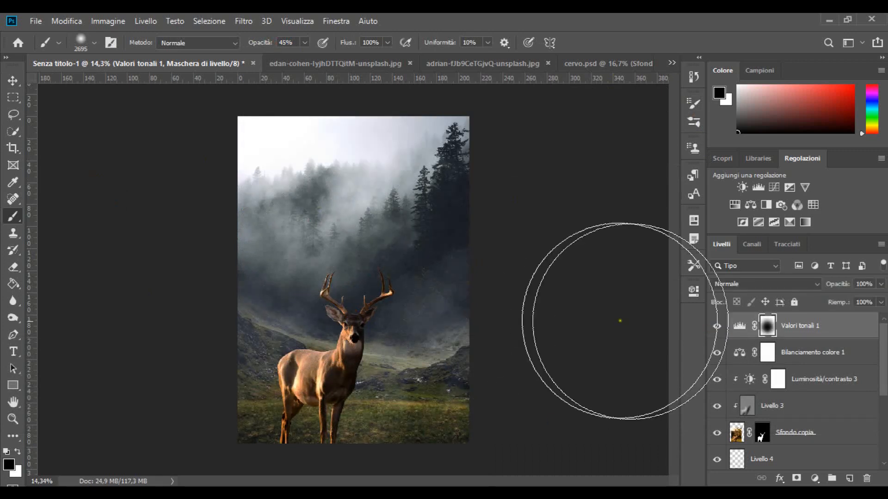
pyautogui.moveTo(408, 286); pyautogui.dragTo(373, 287)
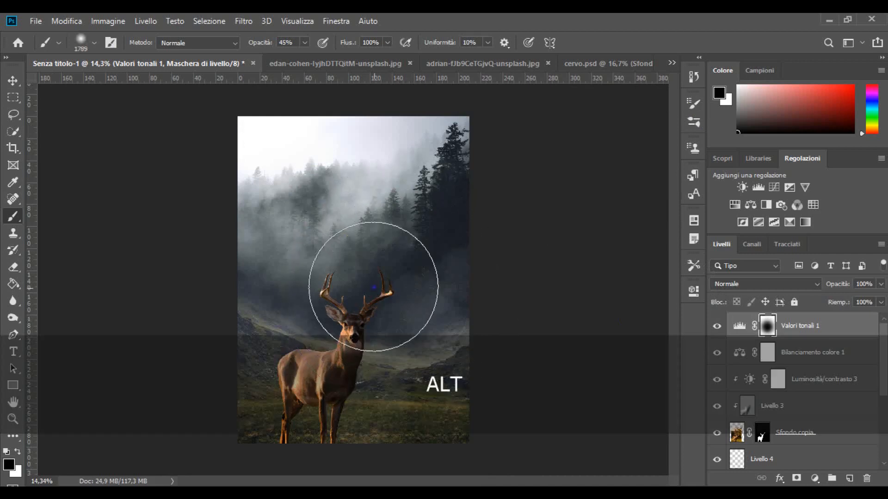
pyautogui.click(13, 80)
pyautogui.click(96, 146)
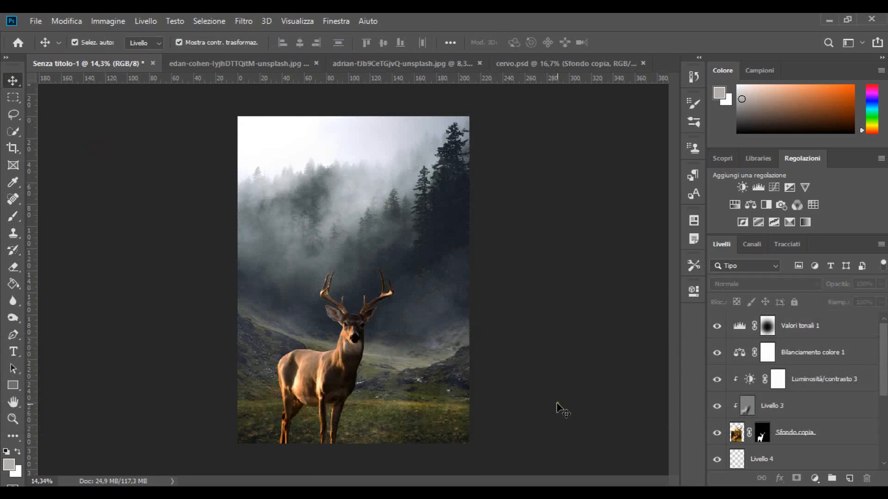
# Add a Photo Filter adjustment with Cooling Filter (80), lower its density, compare on and off, and deselect the layer
pyautogui.click(782, 204)
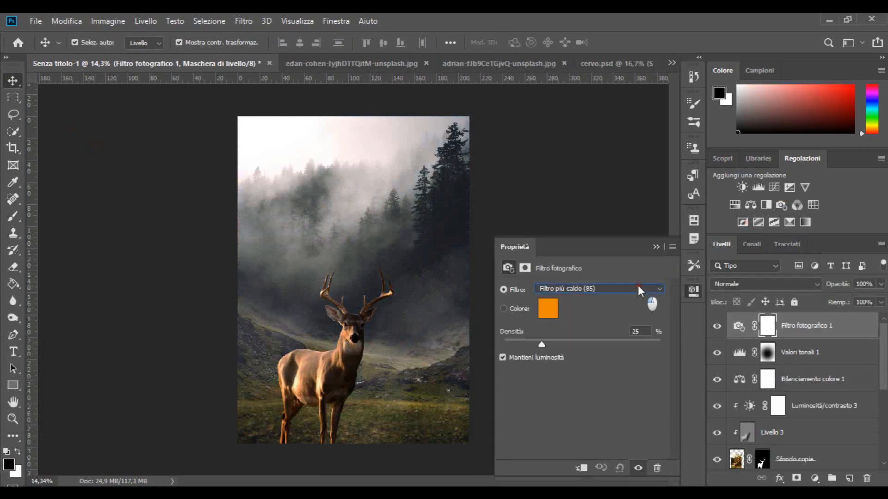
pyautogui.click(637, 285)
pyautogui.click(626, 314)
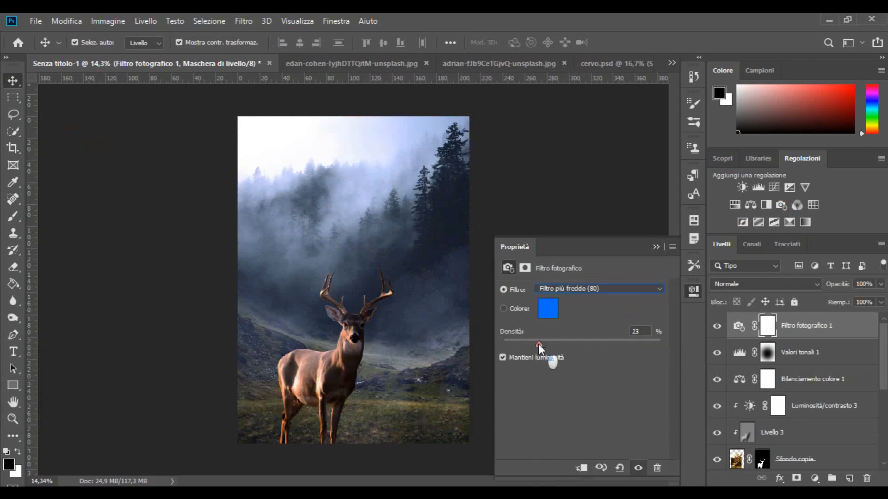
pyautogui.moveTo(529, 344); pyautogui.dragTo(527, 344)
pyautogui.click(638, 468)
pyautogui.click(638, 468)
pyautogui.click(653, 247)
pyautogui.click(624, 380)
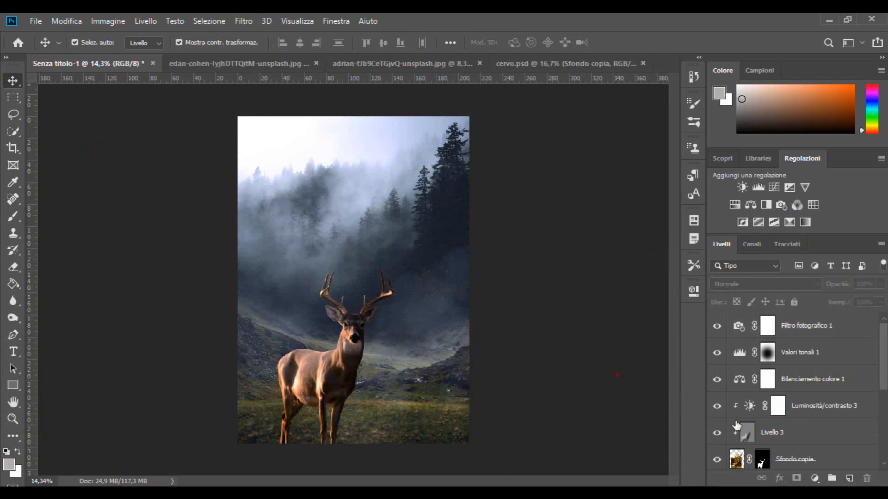
# Apply a Gaussian Blur to the grassy valley layer Livello 1, with the radius reduced below 8 pixels
pyautogui.scroll(-2, 749, 429)
pyautogui.scroll(-3, 749, 430)
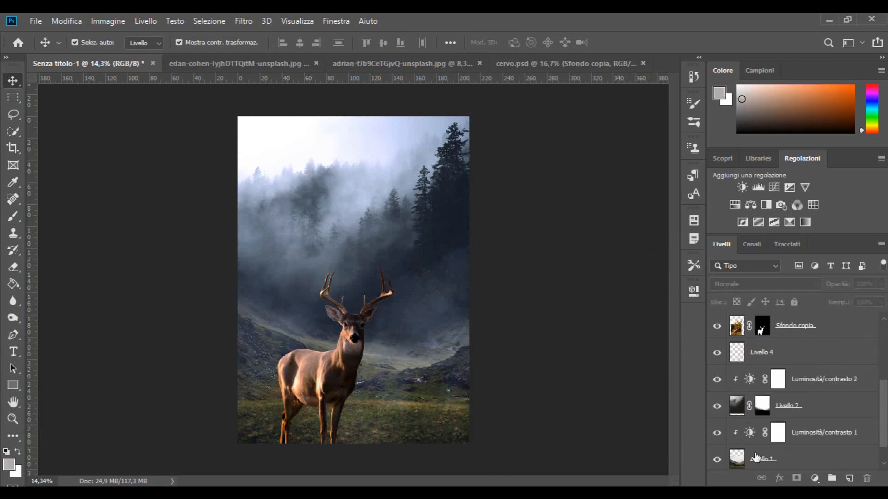
pyautogui.click(796, 459)
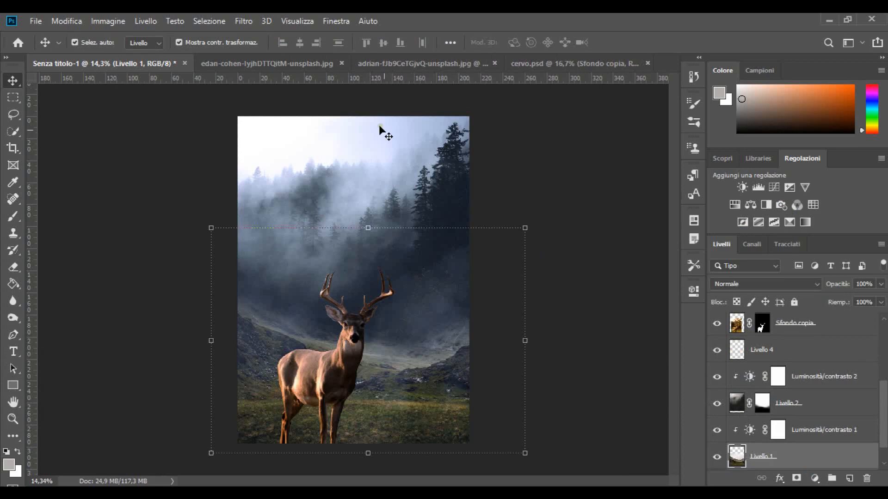
pyautogui.click(243, 16)
pyautogui.moveTo(321, 248)
pyautogui.click(441, 242)
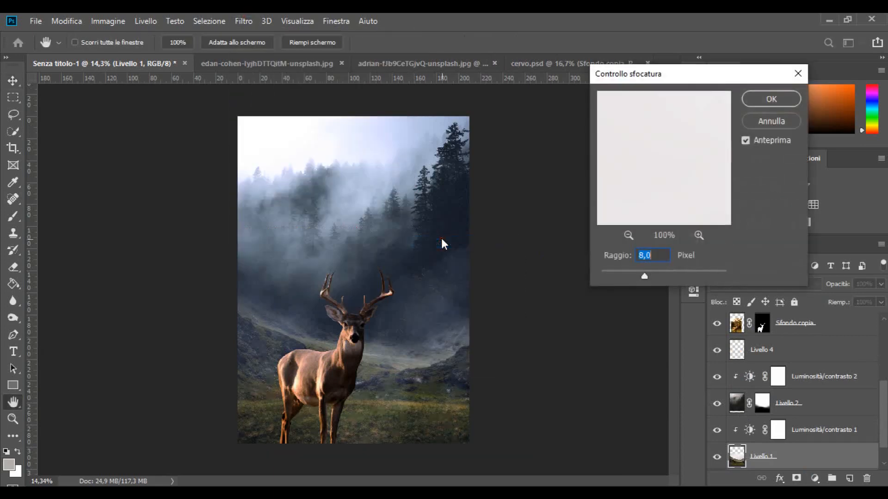
pyautogui.click(457, 365)
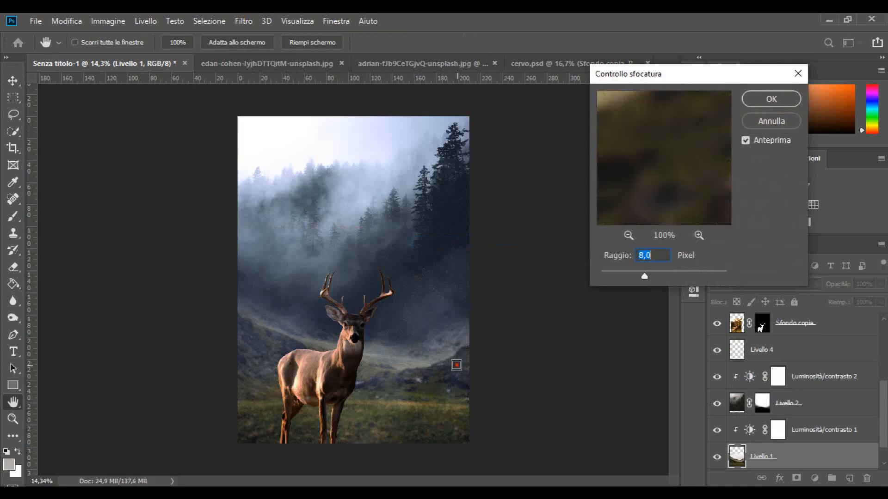
pyautogui.moveTo(644, 276); pyautogui.dragTo(631, 275)
pyautogui.click(770, 99)
pyautogui.press('v')
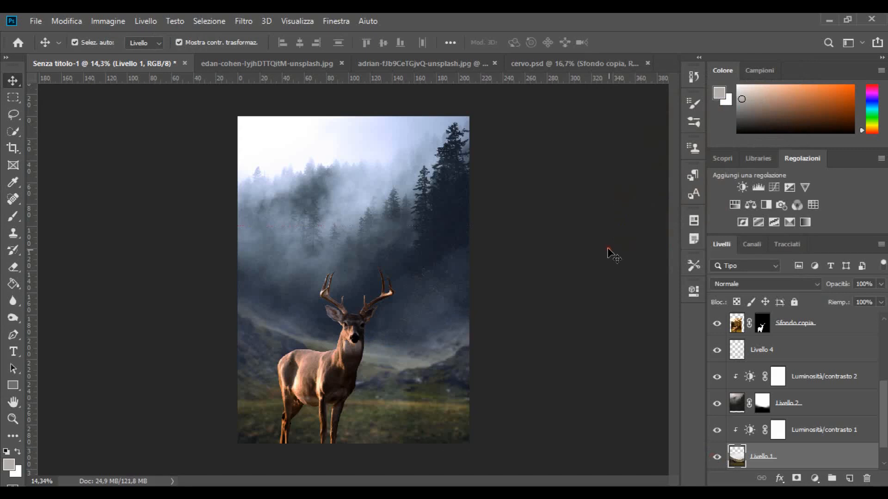
# Add a Color Lookup adjustment above all layers, using the Candlelight.CUBE 3DLUT file
pyautogui.click(607, 248)
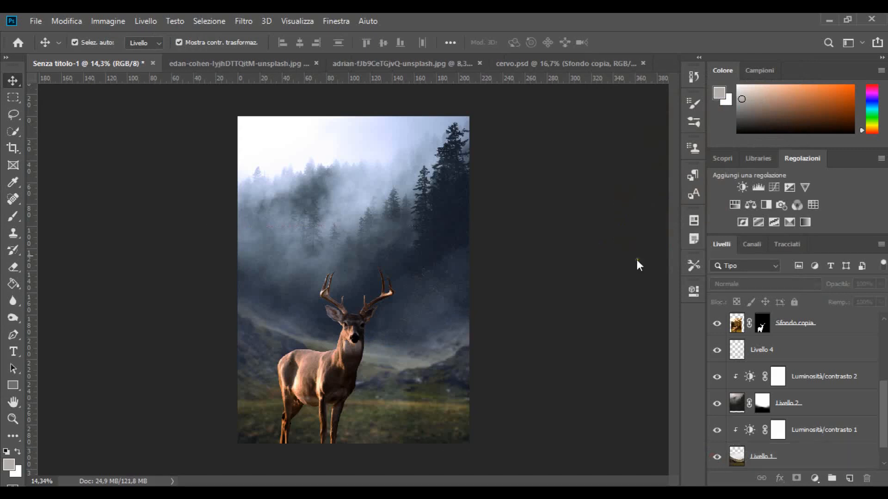
pyautogui.click(812, 204)
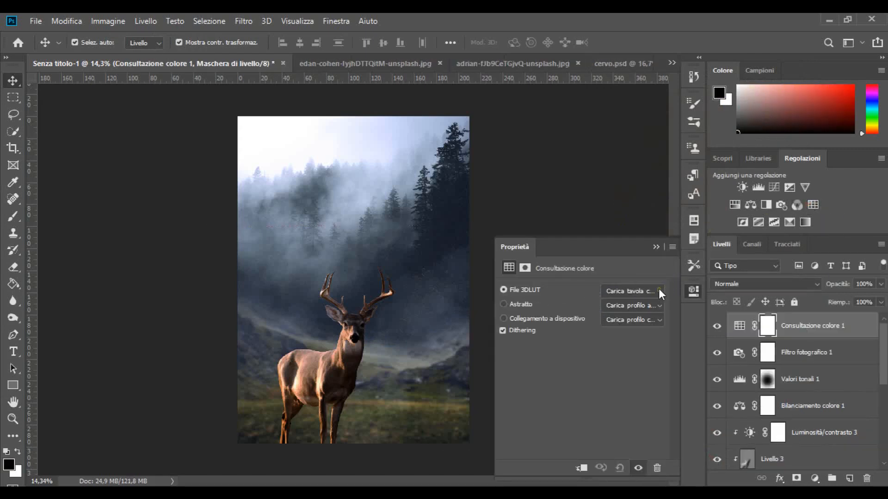
pyautogui.click(658, 290)
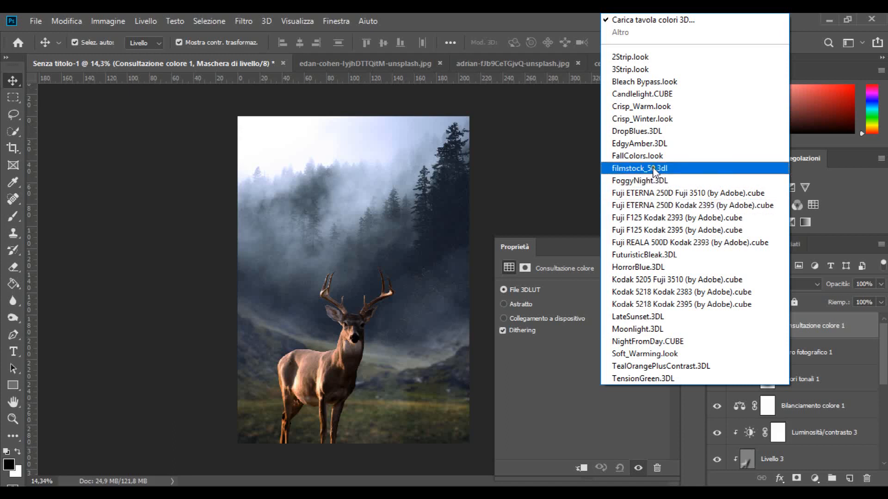
pyautogui.click(652, 94)
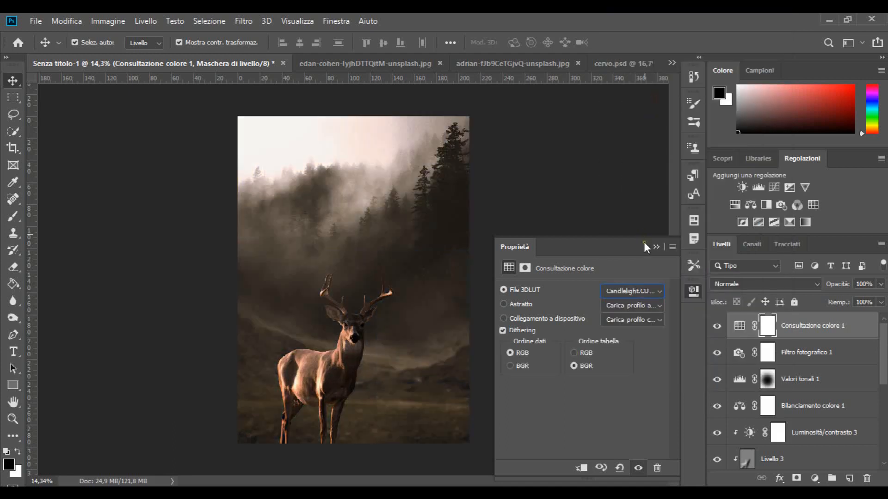
pyautogui.click(656, 247)
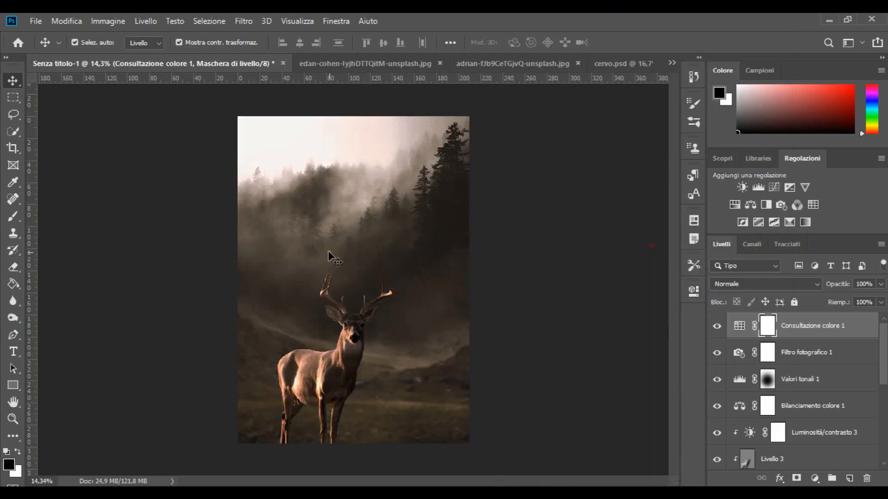
# Paint black on the Candlelight Color Lookup mask around the deer with 3295 and 3574 px soft brushes at 45% opacity
pyautogui.click(12, 216)
pyautogui.moveTo(323, 286); pyautogui.dragTo(394, 285)
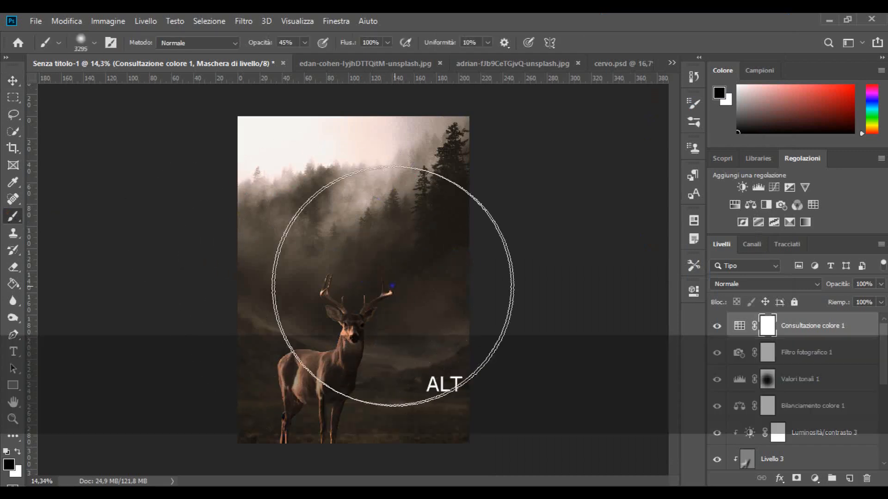
pyautogui.click(355, 270)
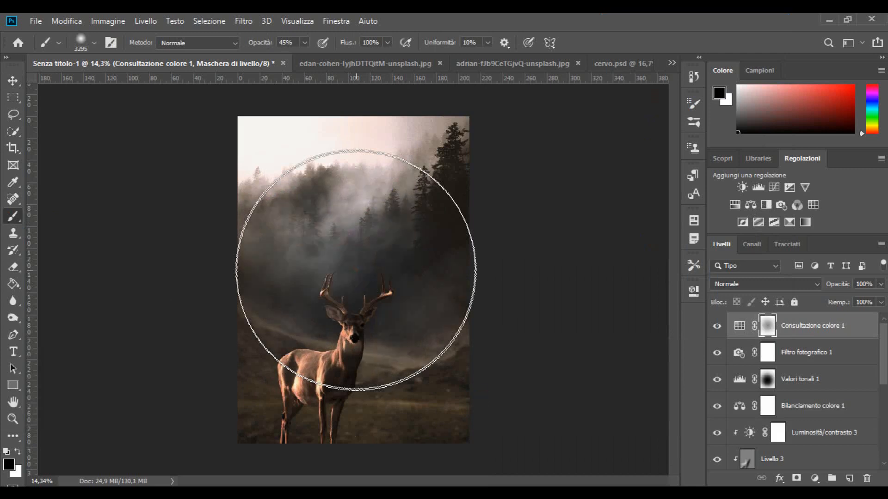
pyautogui.click(355, 270)
pyautogui.moveTo(356, 271); pyautogui.dragTo(363, 278)
pyautogui.click(351, 309)
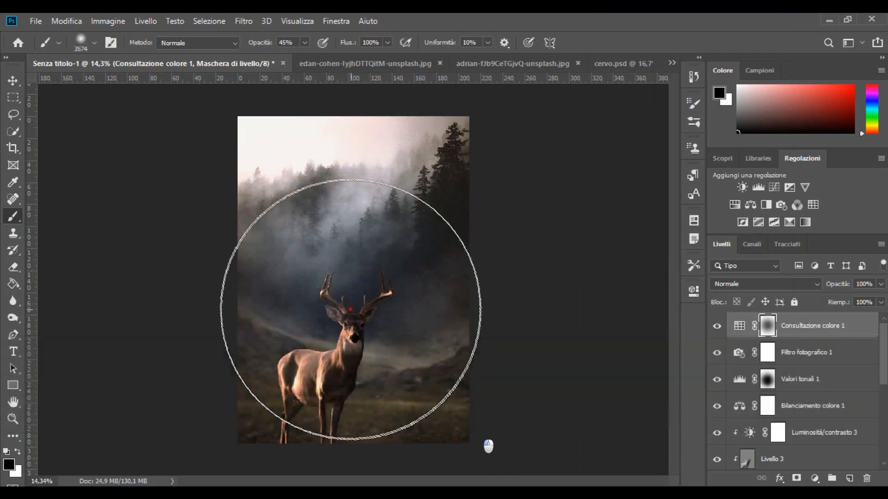
pyautogui.click(351, 310)
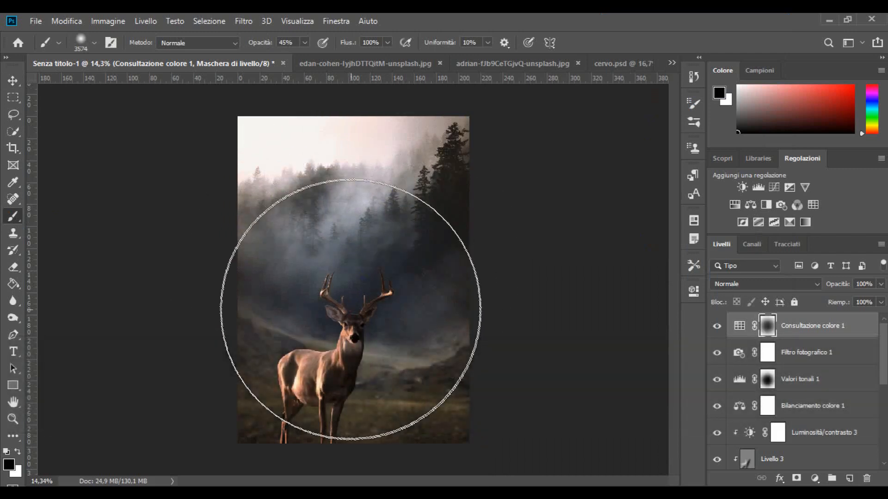
pyautogui.click(350, 309)
pyautogui.click(350, 298)
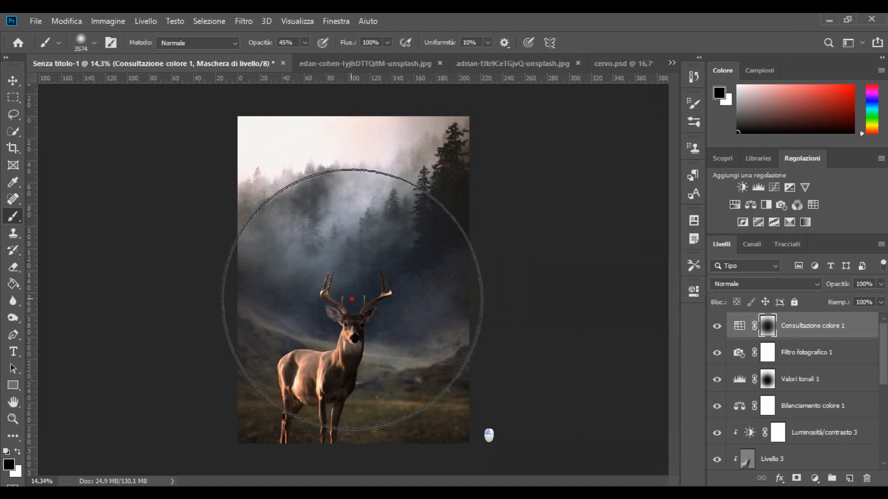
pyautogui.click(351, 299)
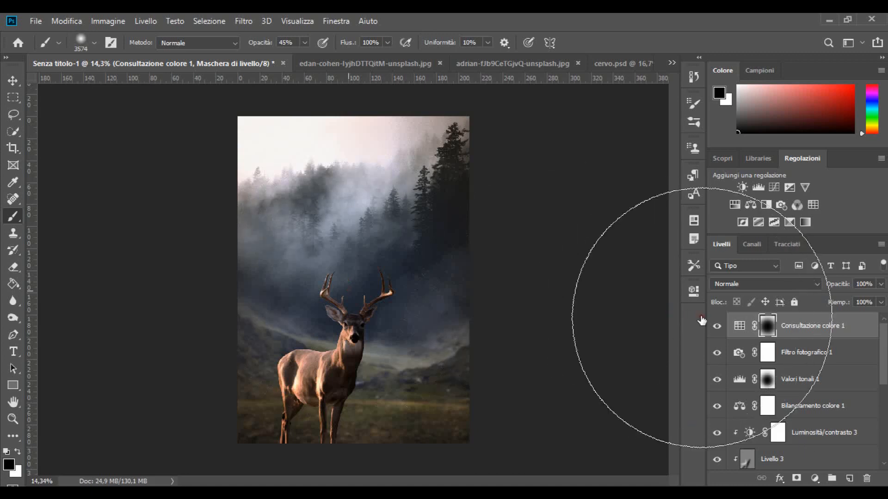
# Compare the Candlelight Color Lookup on and off, and mask more of the mist above the deer with a 2932 px brush
pyautogui.click(716, 327)
pyautogui.click(716, 327)
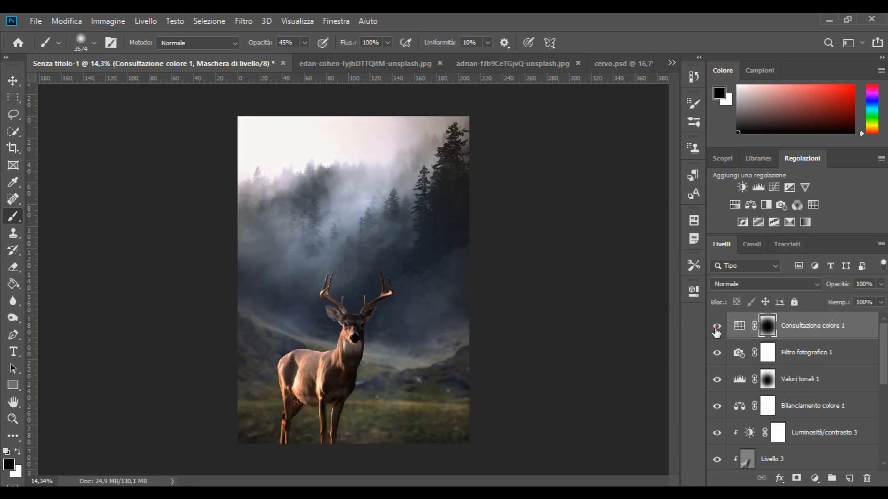
pyautogui.click(716, 327)
pyautogui.click(716, 328)
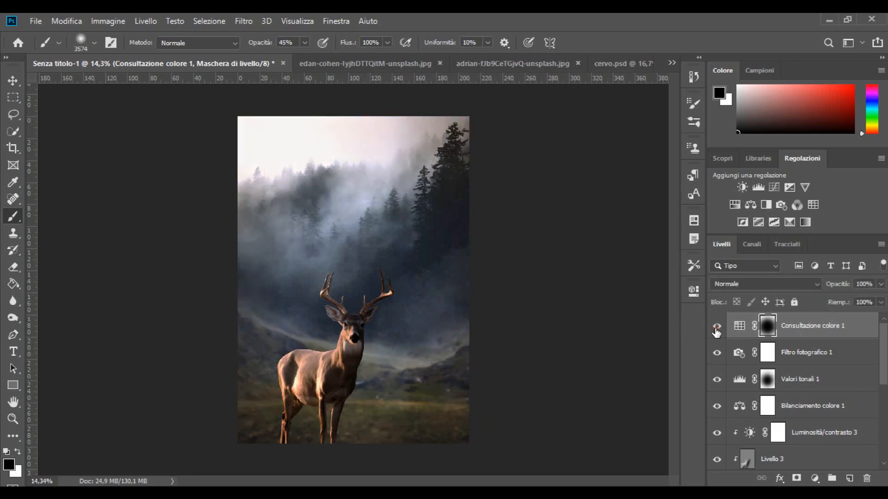
pyautogui.moveTo(345, 287); pyautogui.dragTo(312, 282)
pyautogui.click(332, 270)
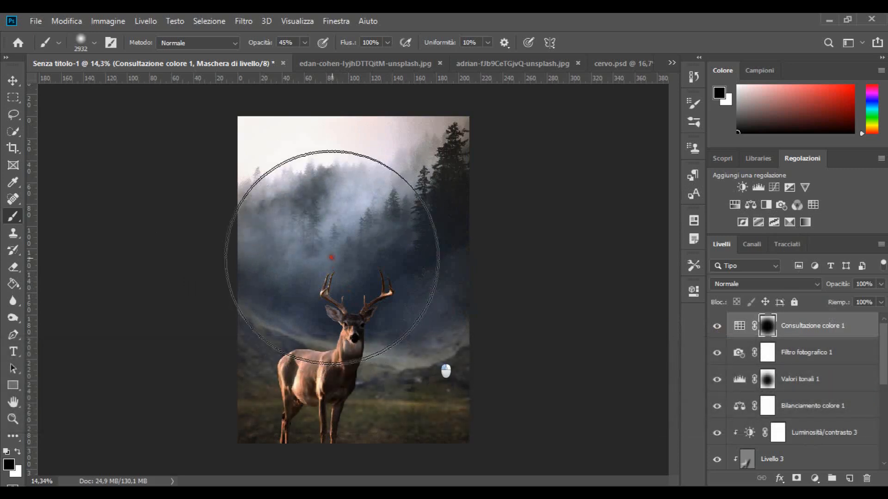
pyautogui.click(331, 257)
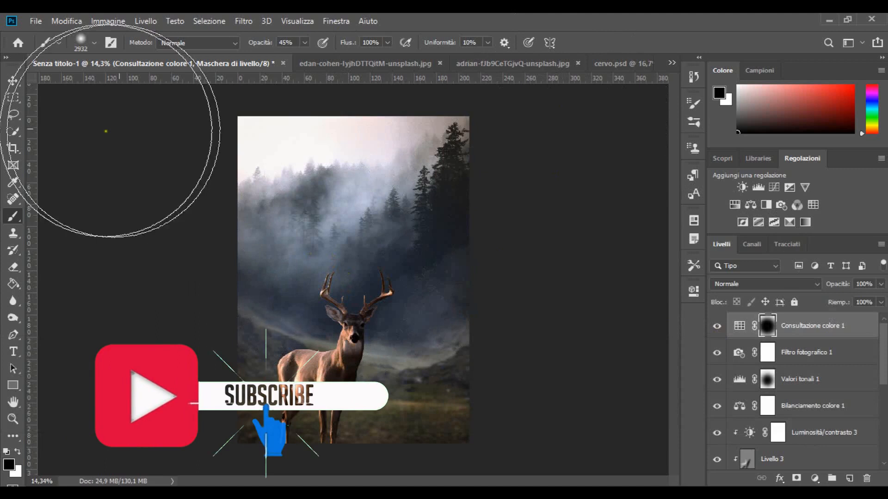
# Add a second Color Lookup adjustment on top, using the DropBlues.3DL 3DLUT file
pyautogui.press('v')
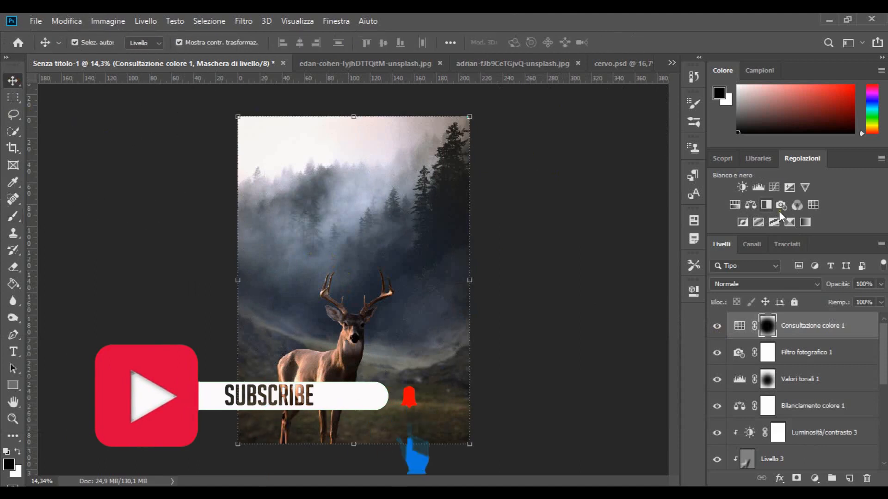
pyautogui.click(813, 204)
pyautogui.click(642, 292)
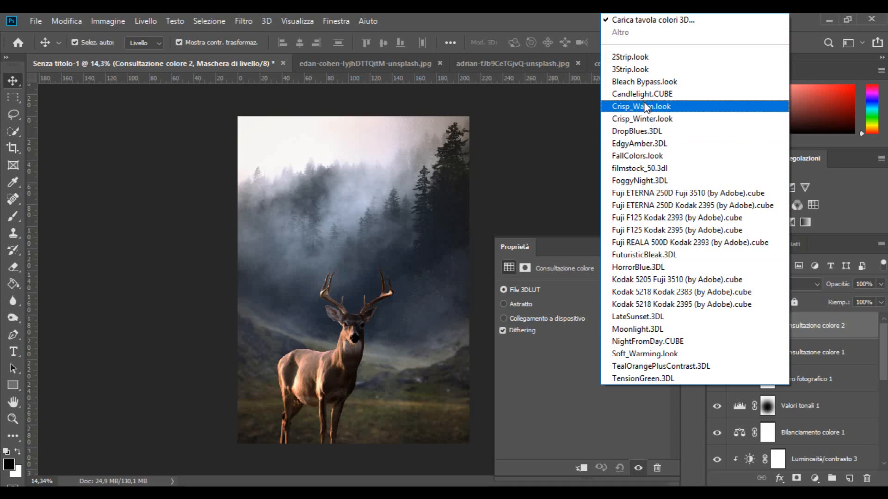
pyautogui.click(646, 130)
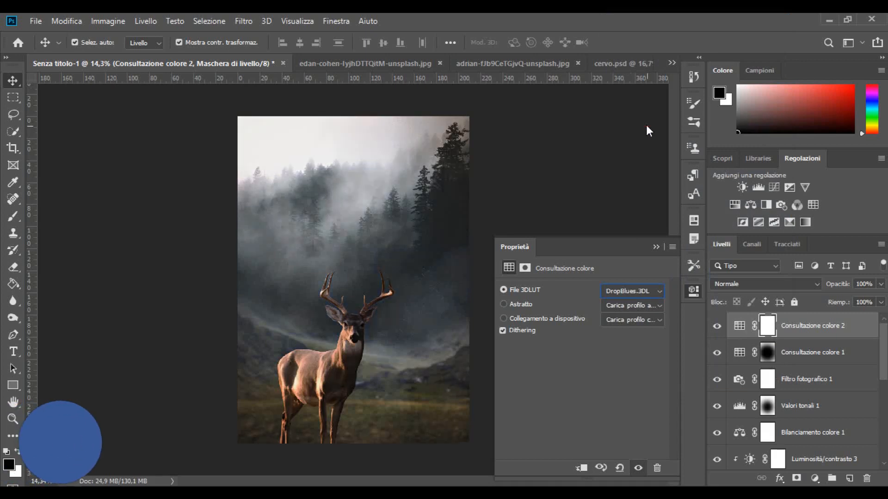
pyautogui.click(655, 246)
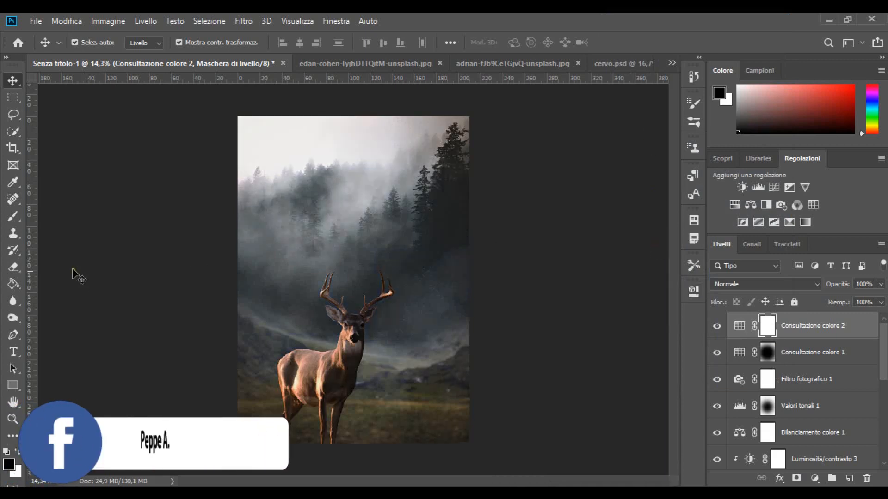
# Paint black on the DropBlues Color Lookup mask around the deer with 2932 and 3142 px soft brushes at 45% opacity
pyautogui.press('b')
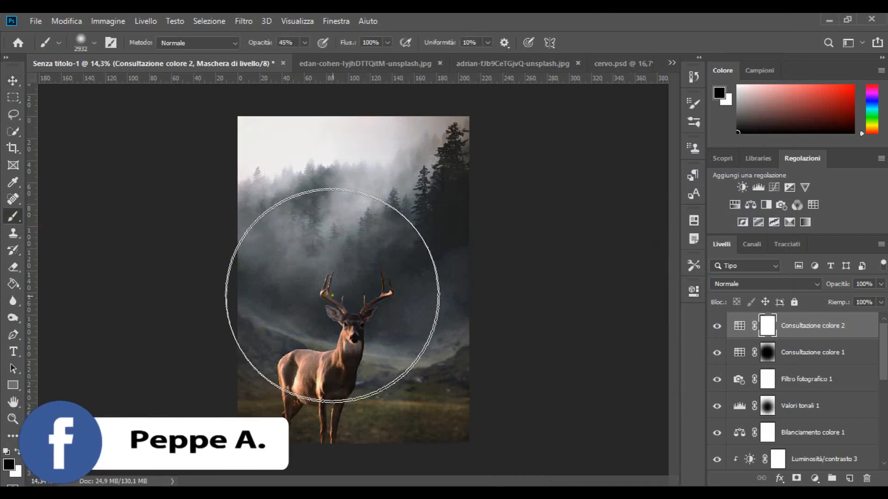
pyautogui.click(348, 294)
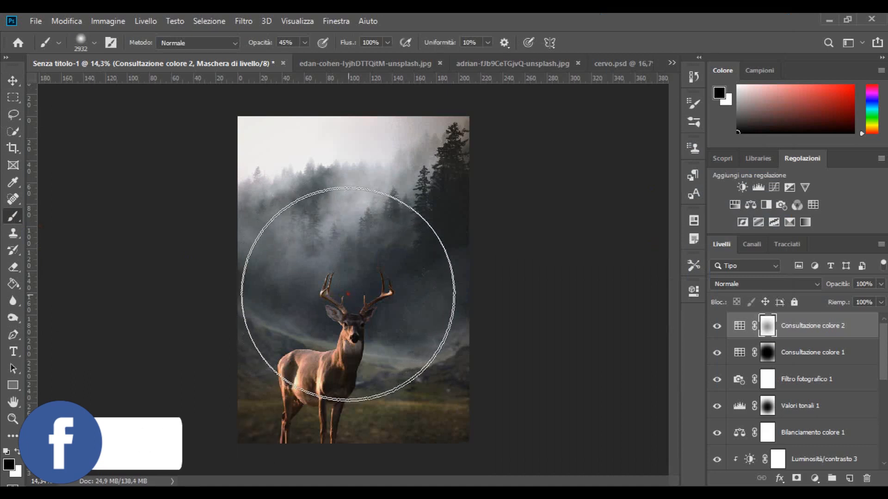
pyautogui.click(348, 294)
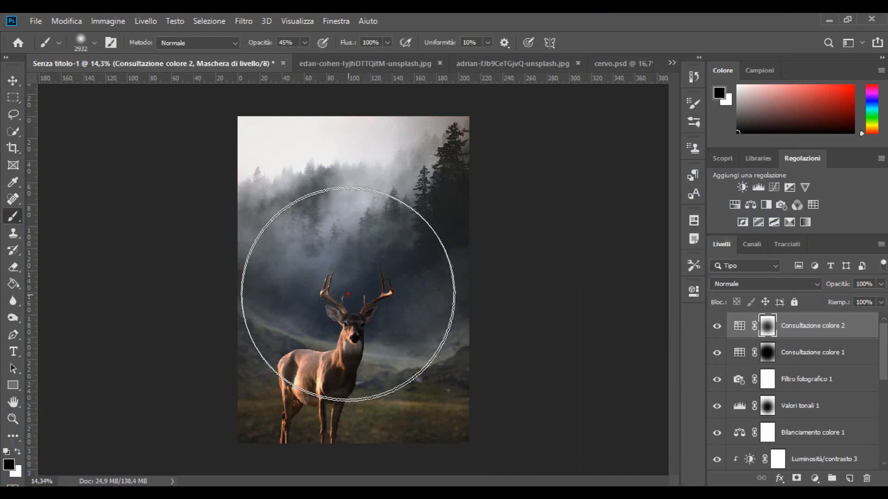
pyautogui.moveTo(348, 294); pyautogui.dragTo(359, 291)
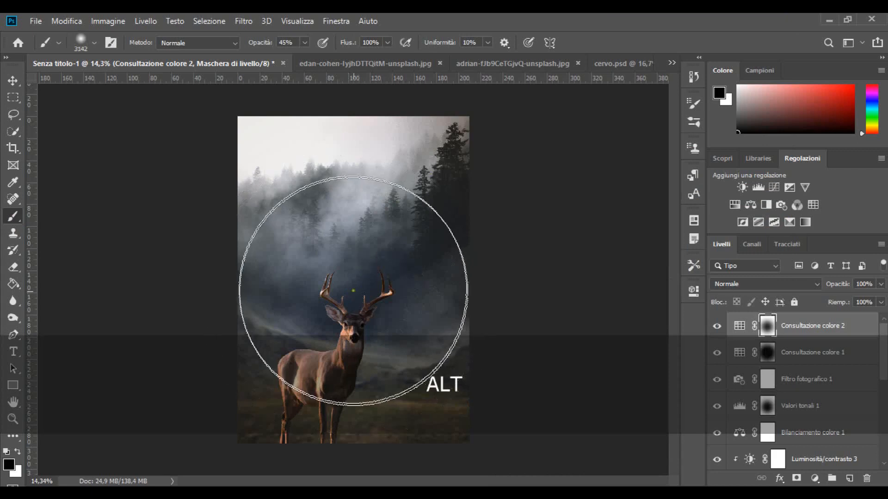
pyautogui.click(353, 299)
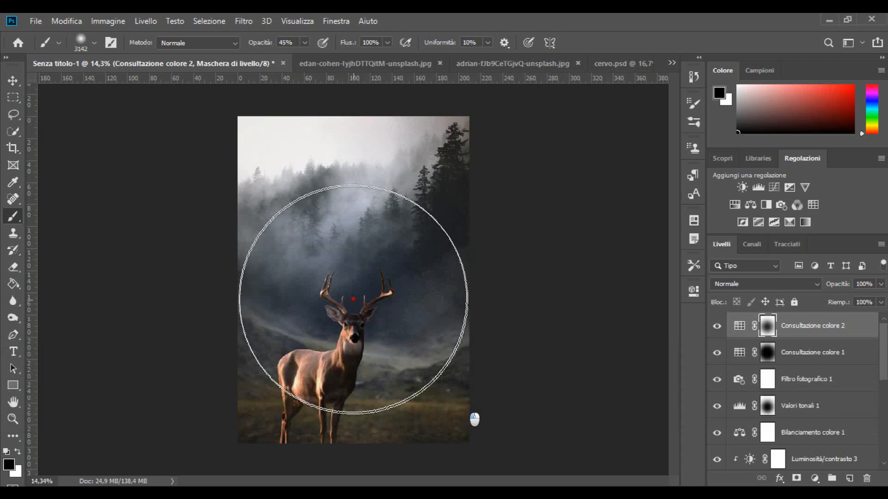
# Compare the DropBlues Color Lookup on and off, add one more black dab on its mask over the deer, and deselect the layer
pyautogui.click(717, 326)
pyautogui.click(717, 328)
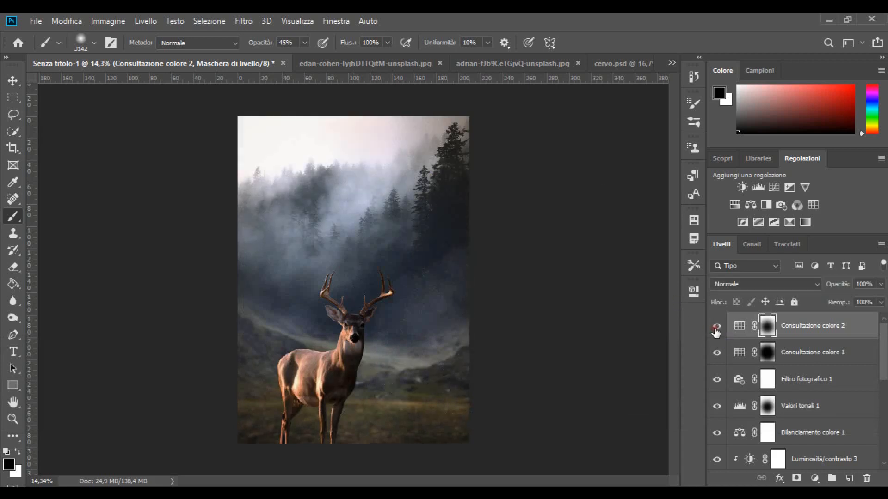
pyautogui.click(348, 312)
pyautogui.moveTo(348, 312)
pyautogui.mouseDown()
pyautogui.moveTo(383, 310)
pyautogui.moveTo(279, 303)
pyautogui.mouseUp()
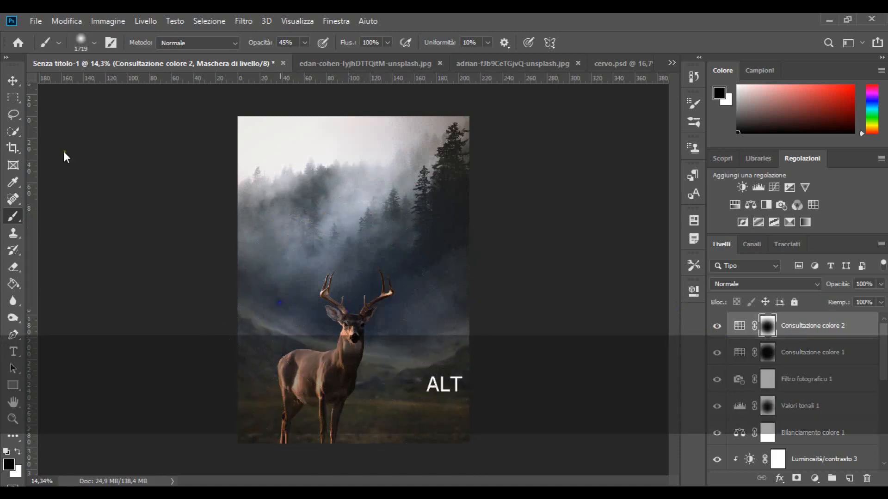
pyautogui.click(12, 82)
pyautogui.click(586, 299)
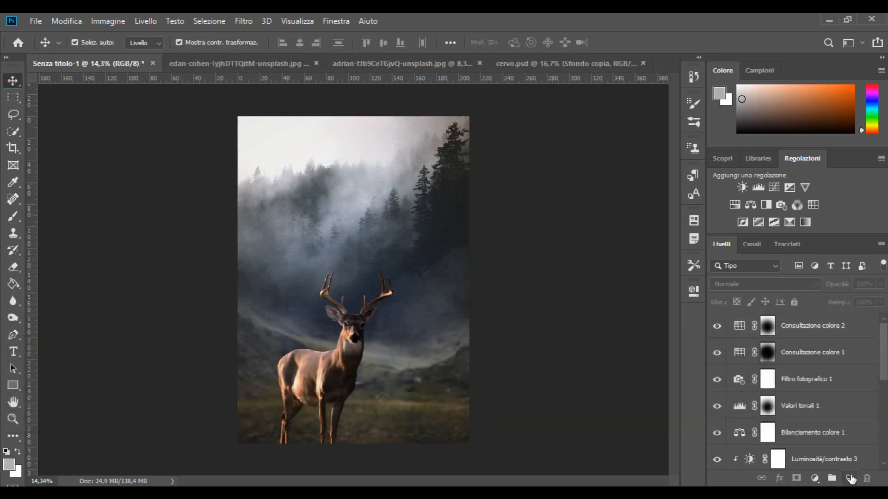
# Create a new empty layer directly below the deer layer Sfondo copia and rename it bagliore
pyautogui.click(851, 480)
pyautogui.moveTo(806, 339); pyautogui.dragTo(813, 452)
pyautogui.doubleClick(761, 430)
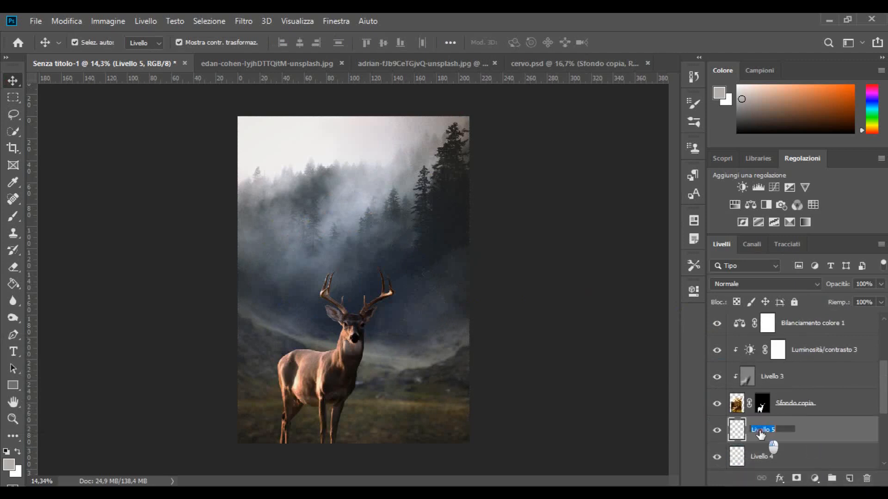
pyautogui.write('ba')
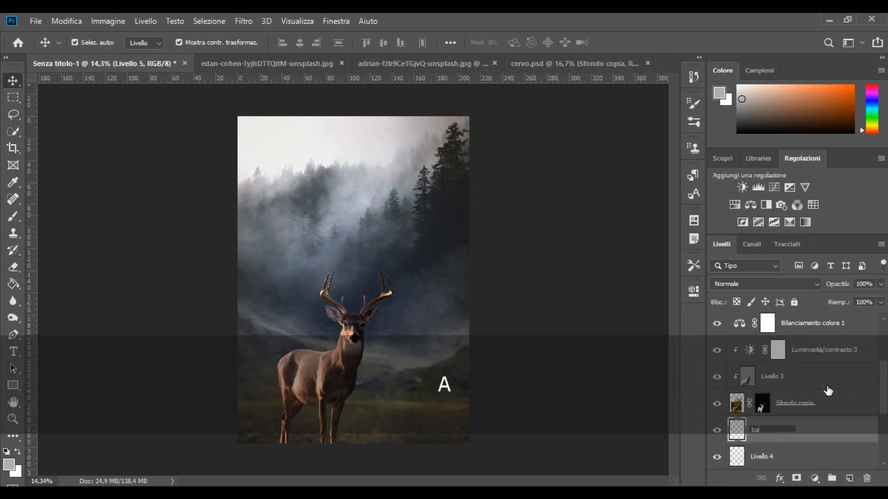
pyautogui.write('gliore')
pyautogui.click(604, 271)
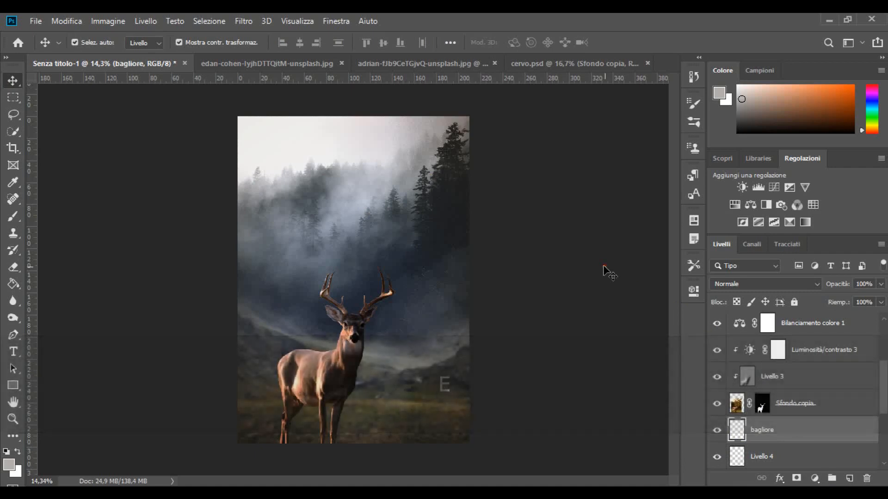
# Paint a white glow behind the deer on the bagliore layer with a 2347 px soft brush at 45% opacity, and compare on and off
pyautogui.click(17, 451)
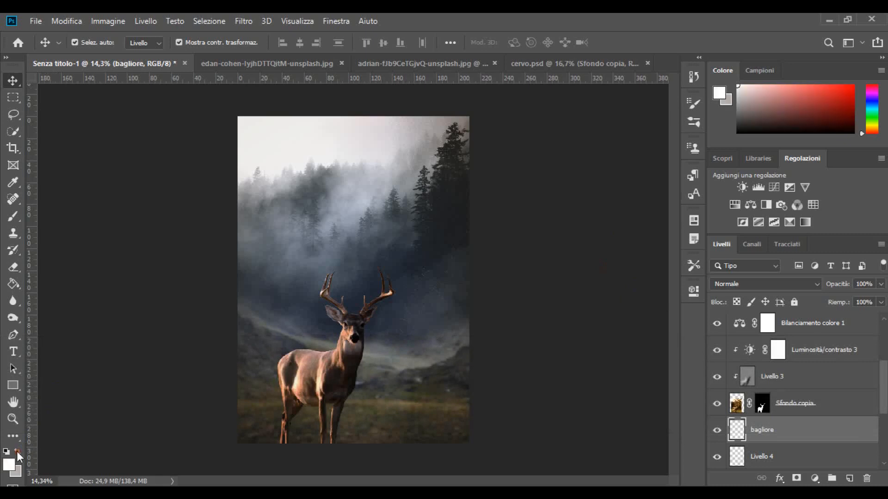
pyautogui.click(12, 218)
pyautogui.moveTo(317, 327); pyautogui.dragTo(343, 344)
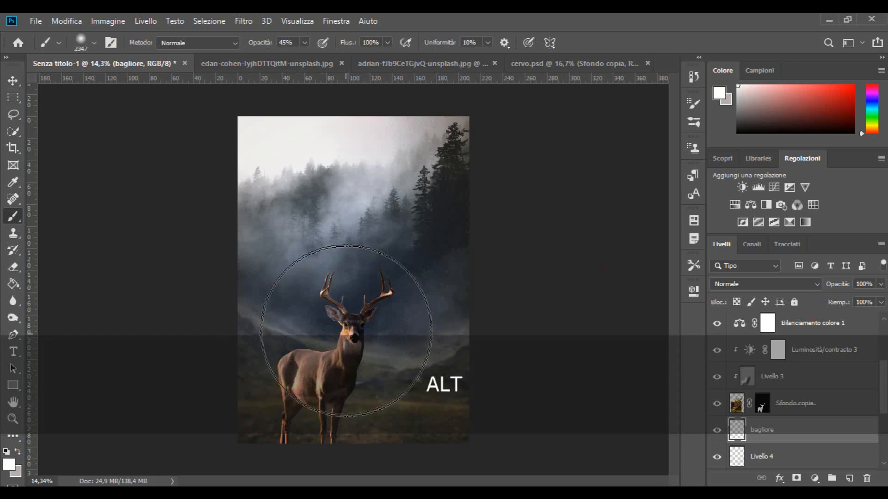
pyautogui.click(346, 330)
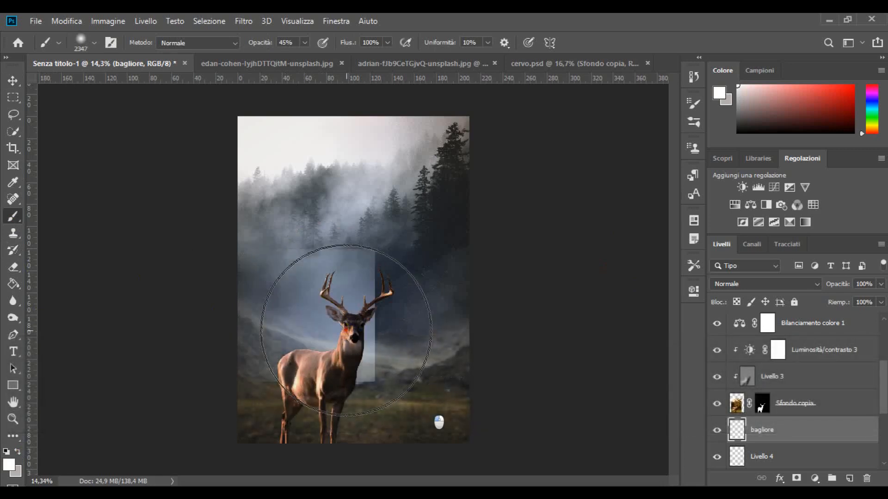
pyautogui.click(717, 430)
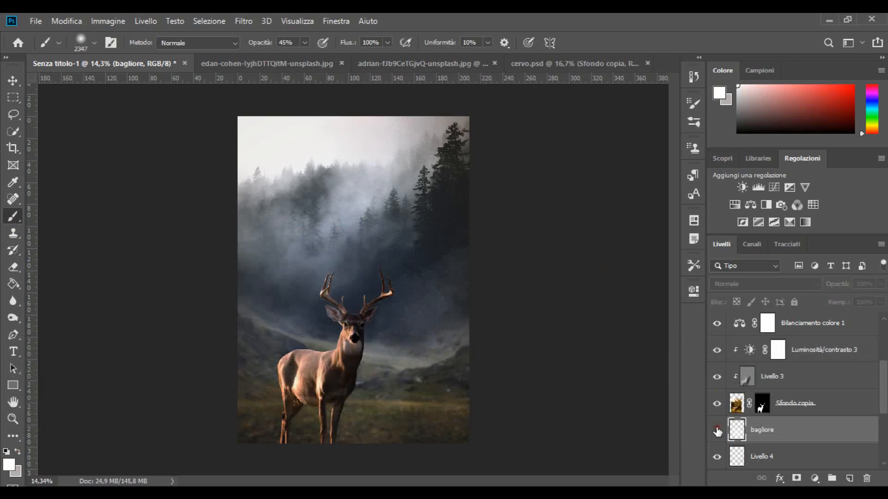
pyautogui.click(717, 430)
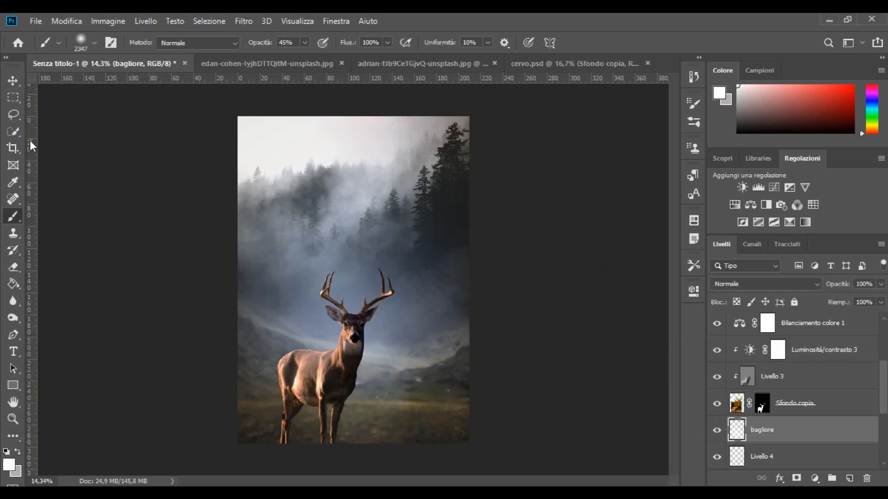
# Reduce the bagliore layer's fill to 83% and compare the glow on and off
pyautogui.click(13, 80)
pyautogui.moveTo(835, 302); pyautogui.dragTo(826, 302)
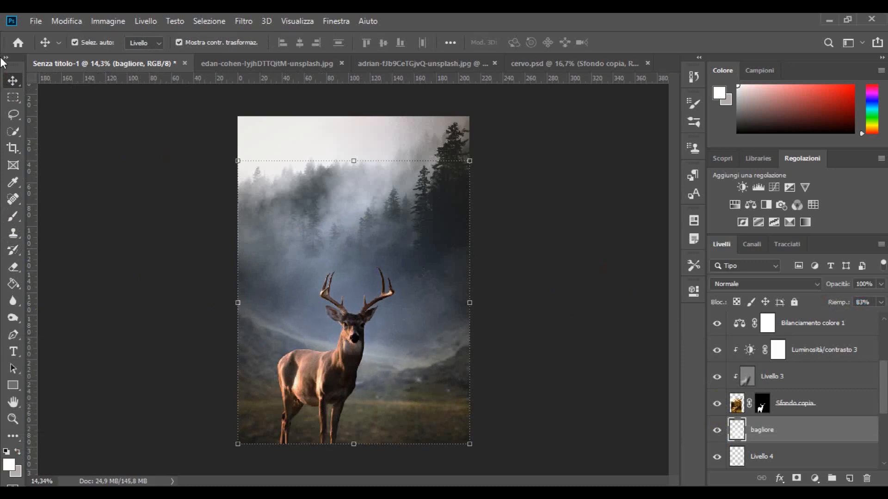
pyautogui.click(132, 193)
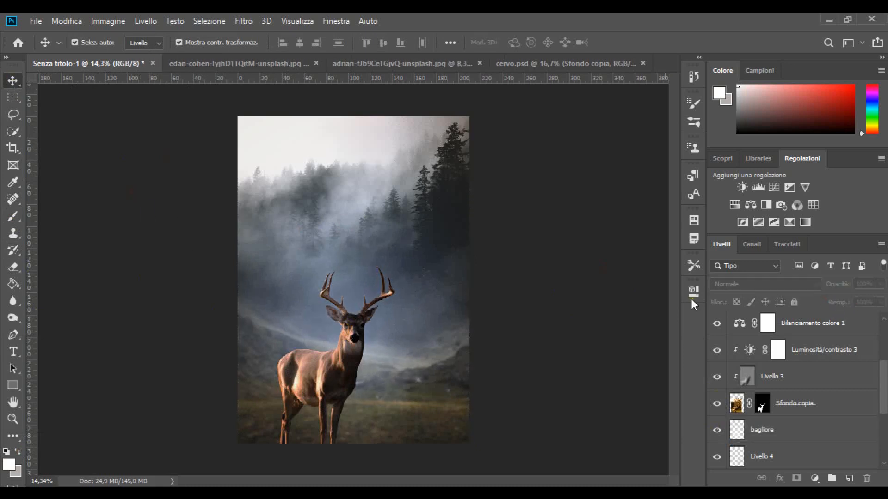
pyautogui.click(716, 431)
pyautogui.click(717, 430)
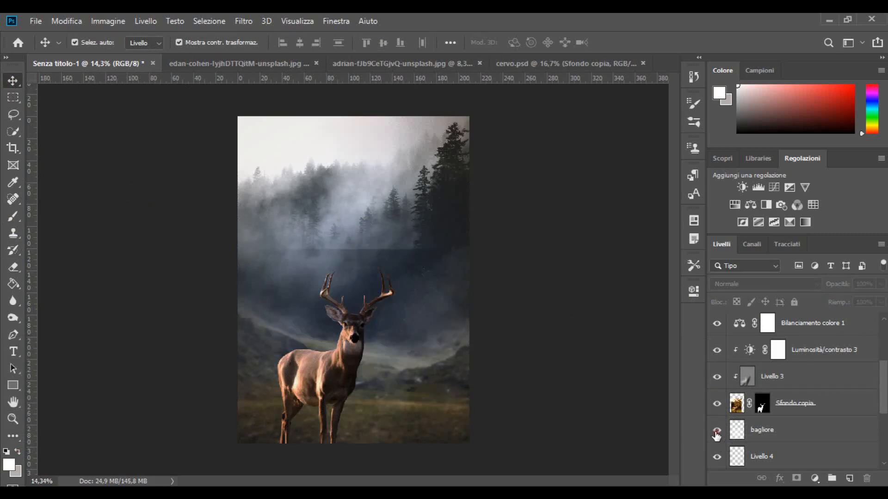
# Lower the bagliore layer's opacity to 91%, compare the glow on and off, and deselect the layer
pyautogui.click(775, 430)
pyautogui.moveTo(838, 287); pyautogui.dragTo(833, 287)
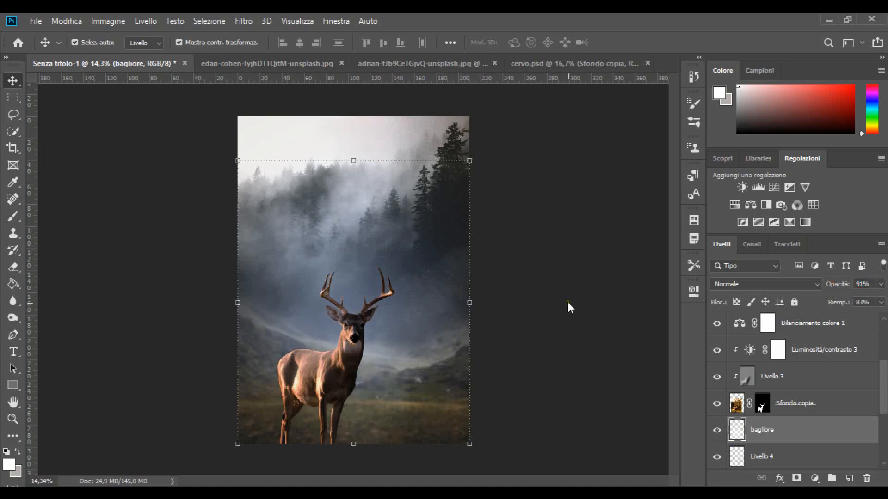
pyautogui.click(716, 431)
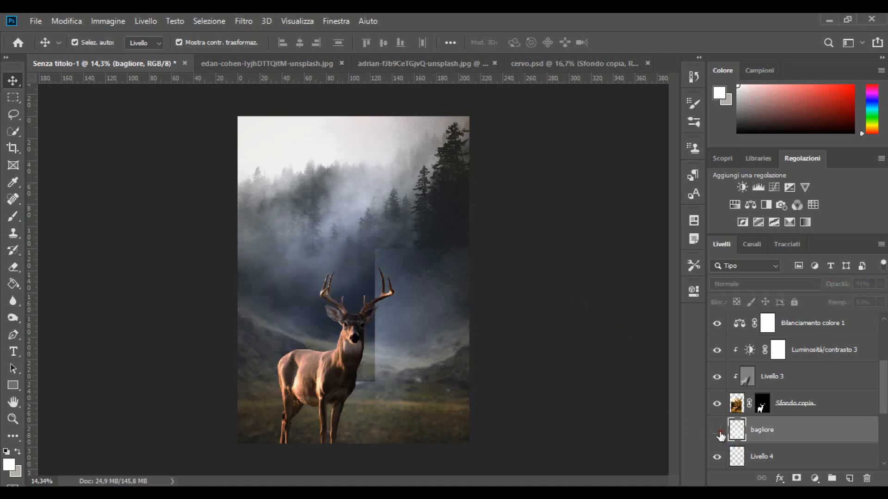
pyautogui.click(718, 431)
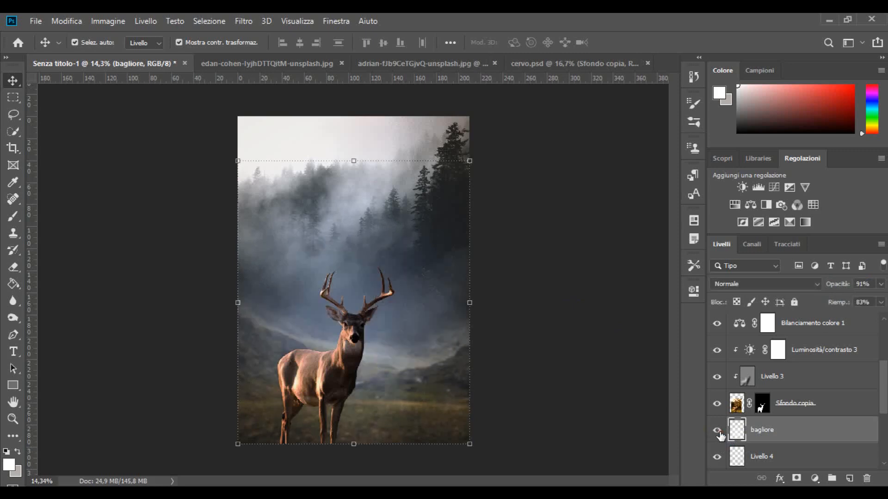
pyautogui.click(591, 327)
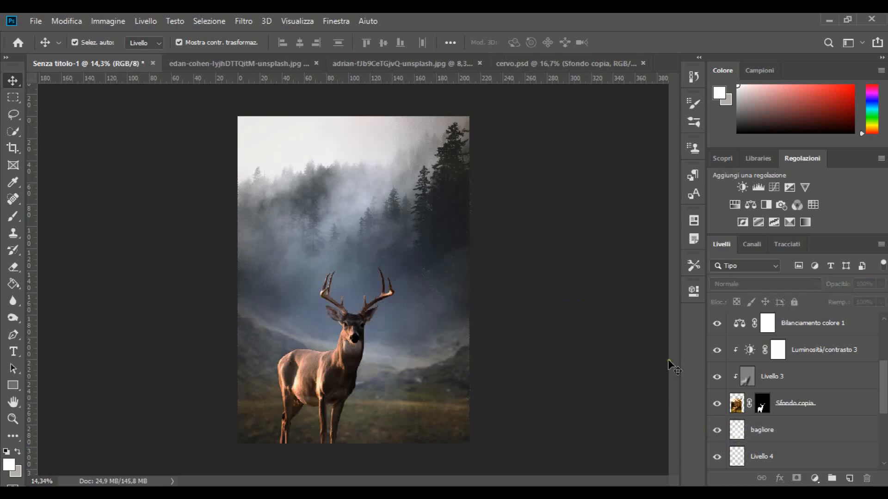
# Add a Curves adjustment above all layers, pull its white point inward and nudge the black point slightly, comparing it on and off
pyautogui.click(815, 478)
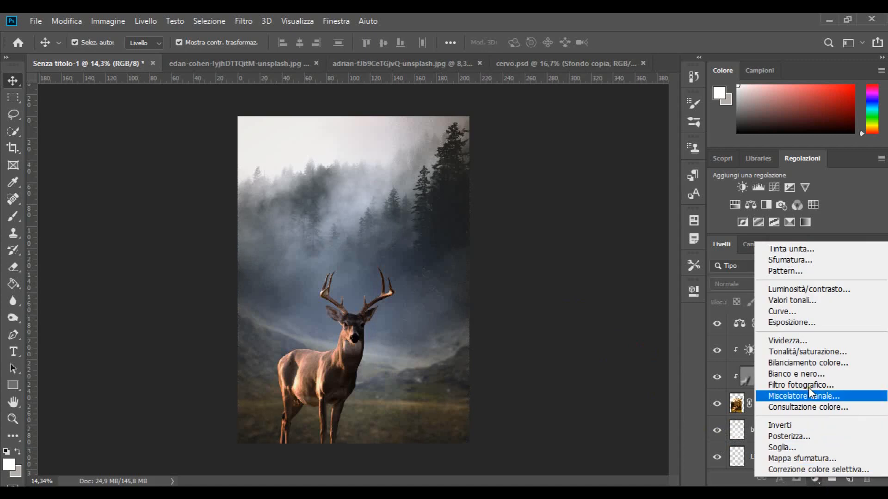
pyautogui.click(800, 312)
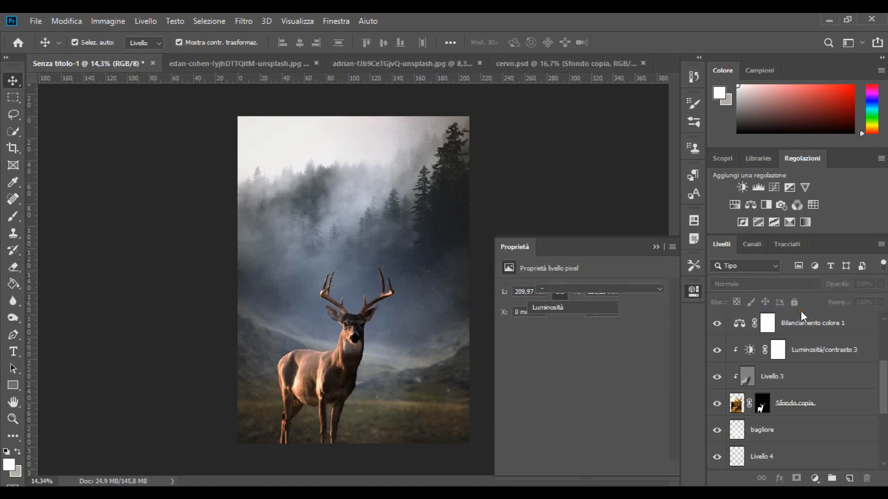
pyautogui.moveTo(658, 318); pyautogui.dragTo(644, 319)
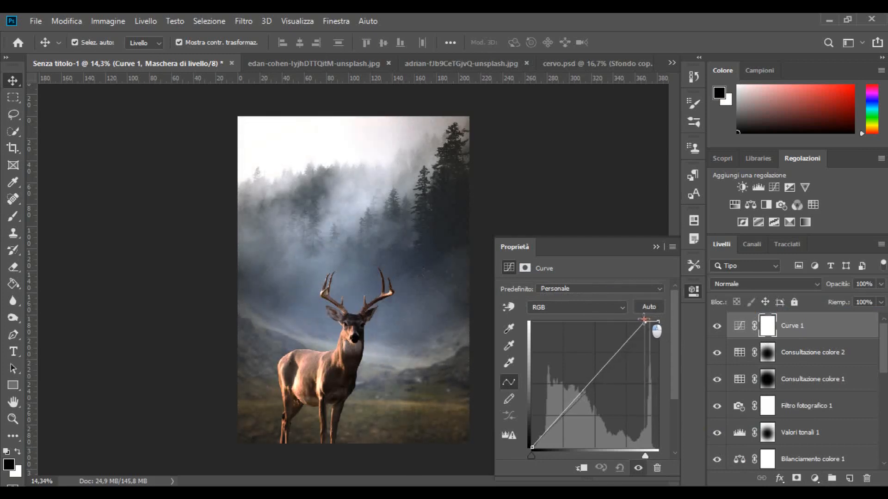
pyautogui.click(638, 469)
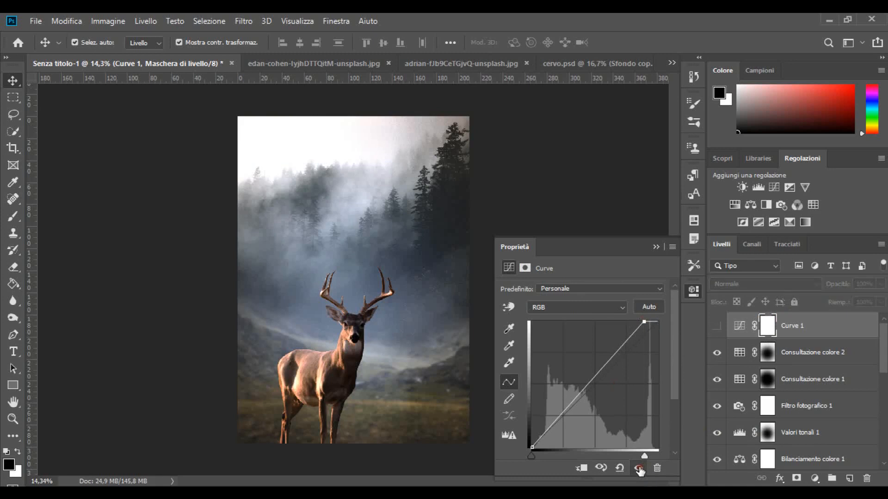
pyautogui.click(638, 468)
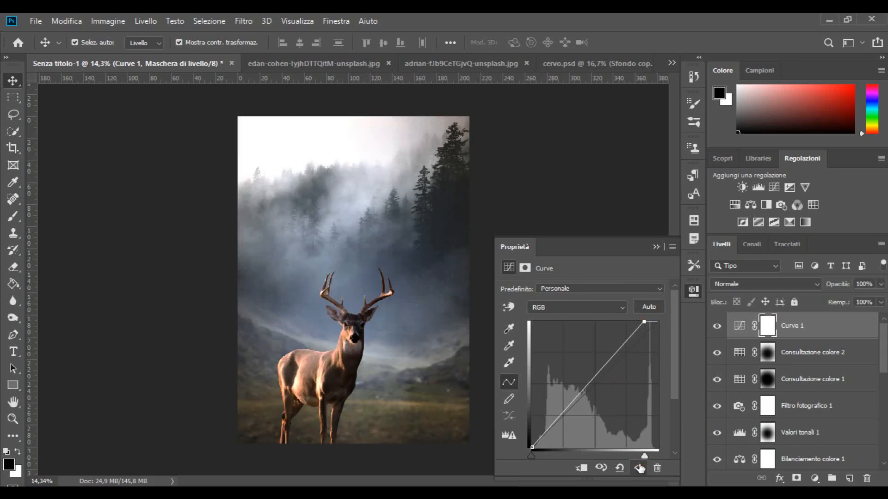
pyautogui.moveTo(533, 446); pyautogui.dragTo(533, 447)
pyautogui.click(639, 469)
pyautogui.click(640, 470)
pyautogui.click(656, 247)
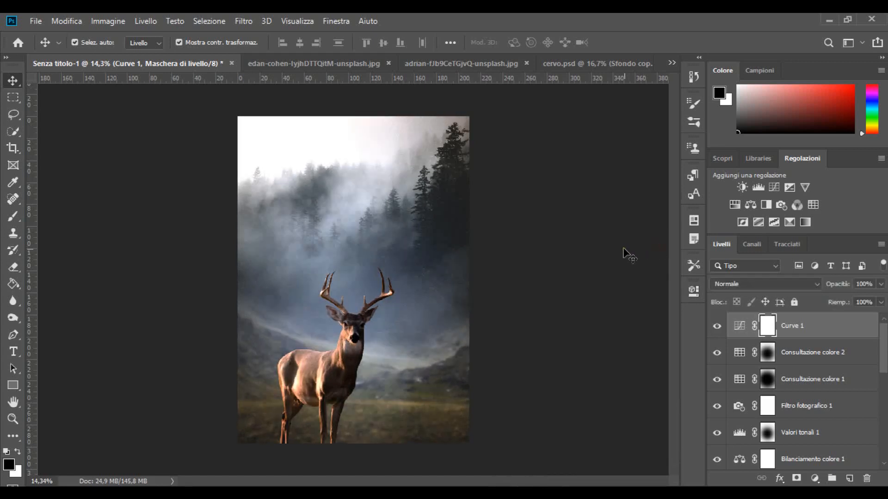
pyautogui.click(624, 250)
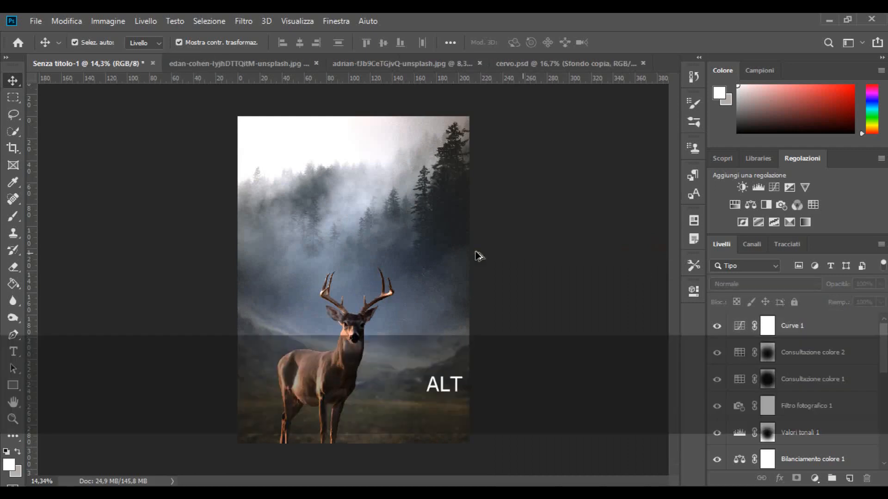
# Add a Color Balance adjustment above the Curves layer with midtones shifted +4 toward blue, and deselect it
pyautogui.scroll(-3, 391, 254)
pyautogui.scroll(2, 399, 273)
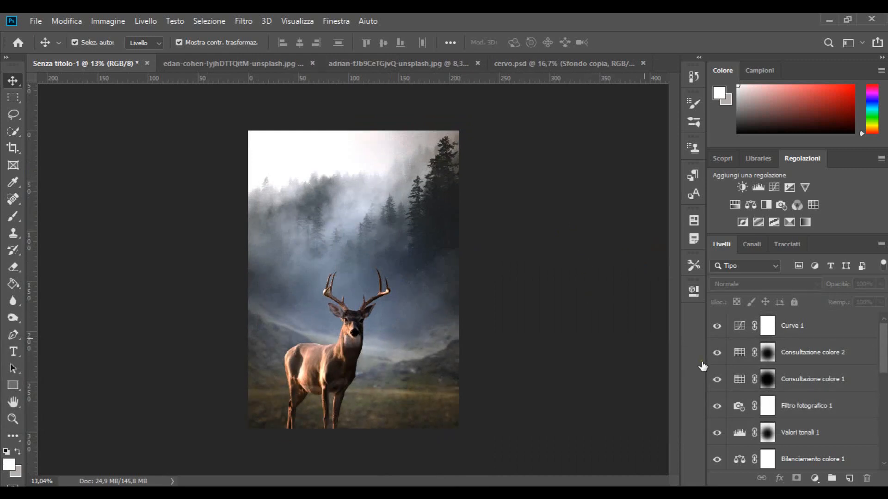
pyautogui.click(814, 479)
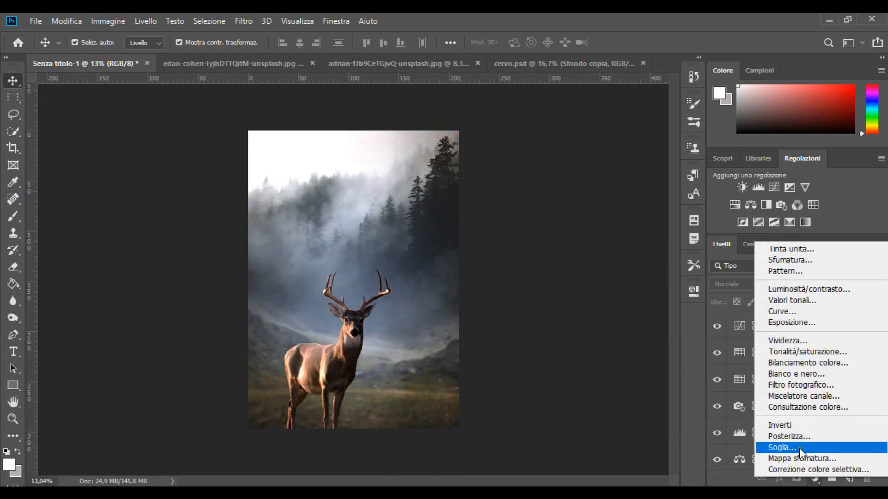
pyautogui.click(806, 363)
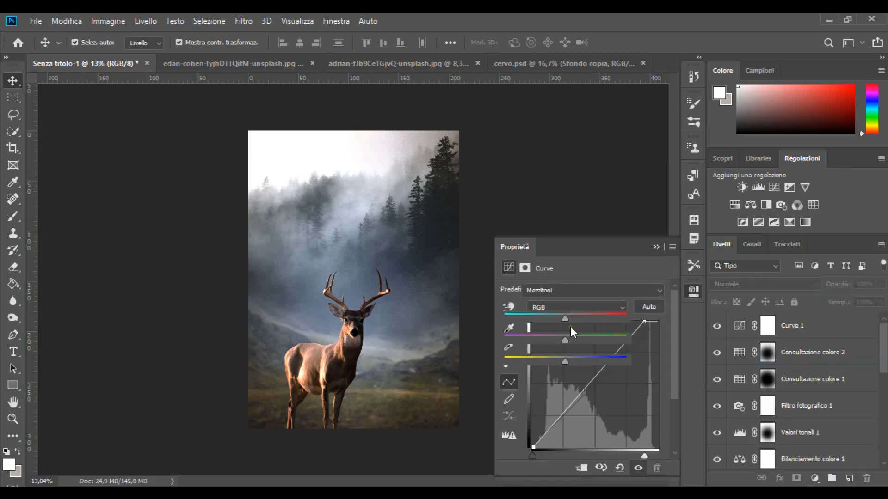
pyautogui.moveTo(564, 356); pyautogui.dragTo(566, 357)
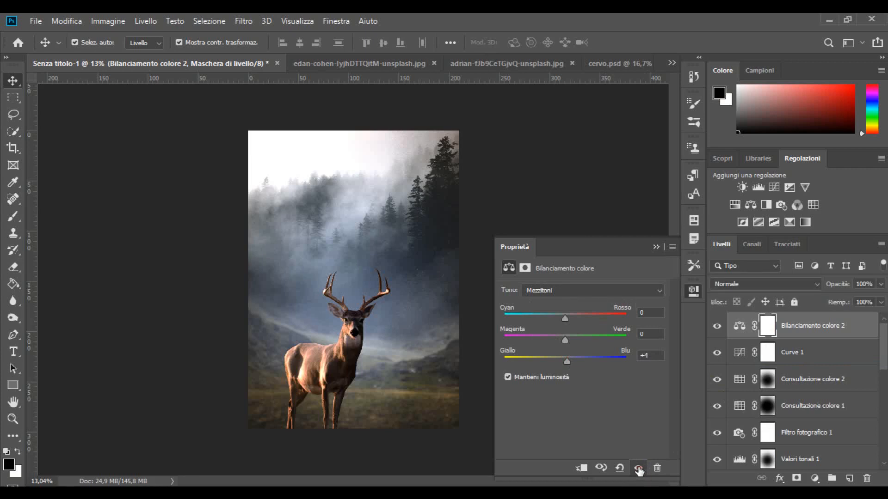
pyautogui.click(655, 247)
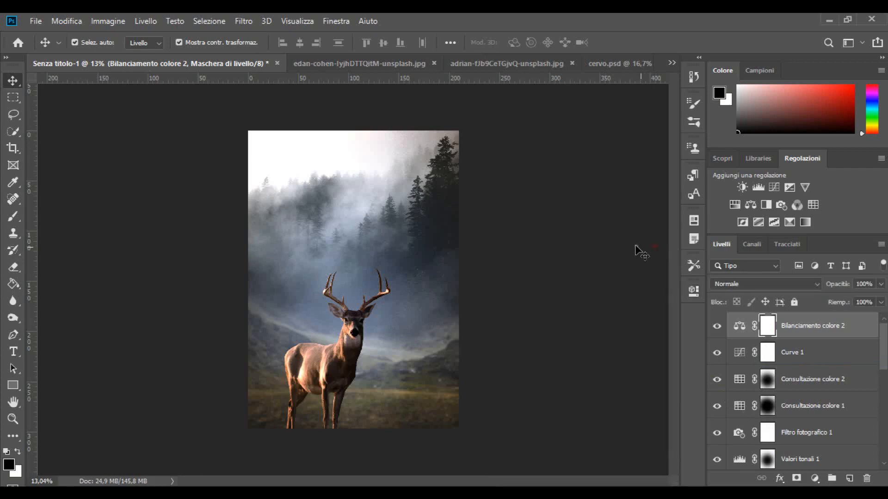
pyautogui.click(610, 238)
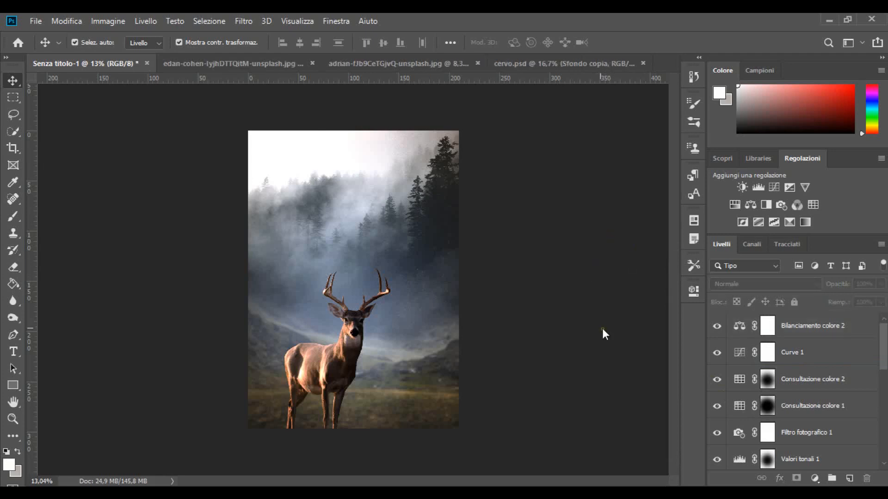
pyautogui.click(812, 480)
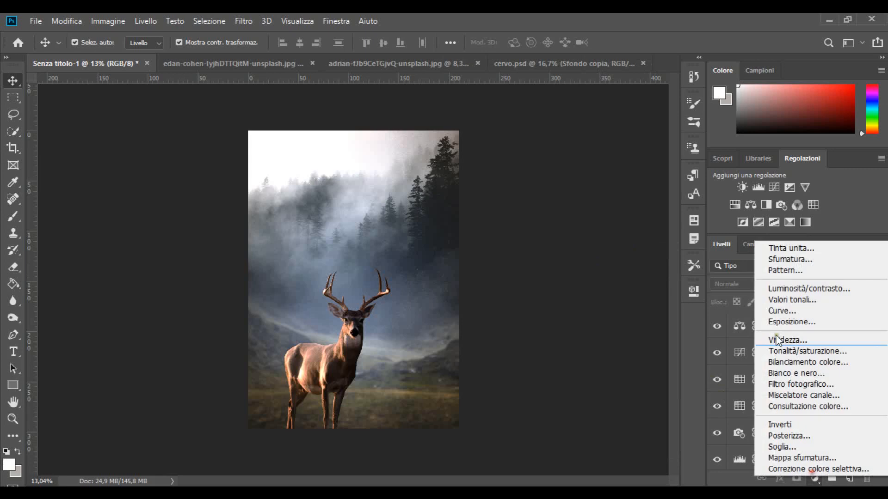
pyautogui.click(773, 250)
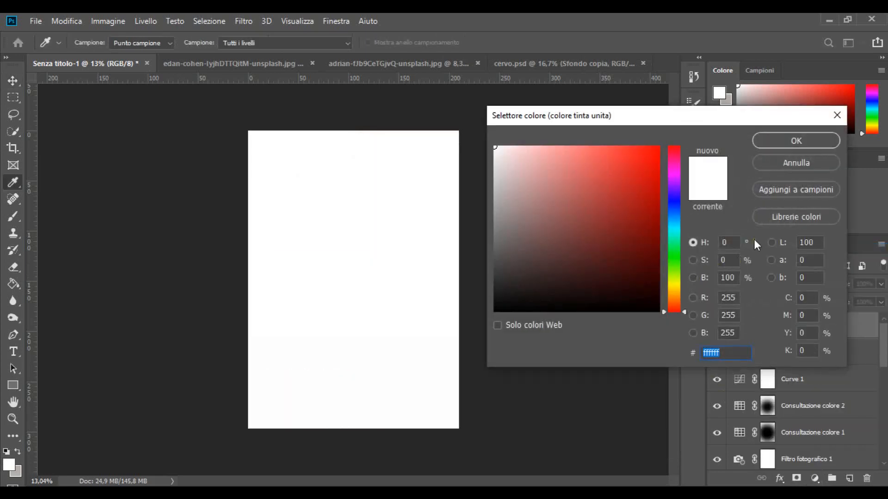
pyautogui.click(777, 165)
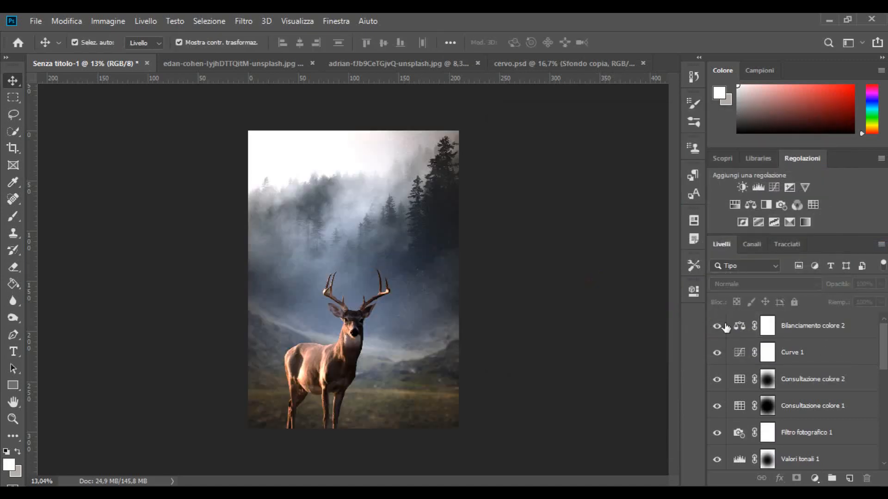
# Stamp all visible layers into a new top layer and open it in the Camera Raw filter
pyautogui.hotkey('ctrl', 'shift', 'e')
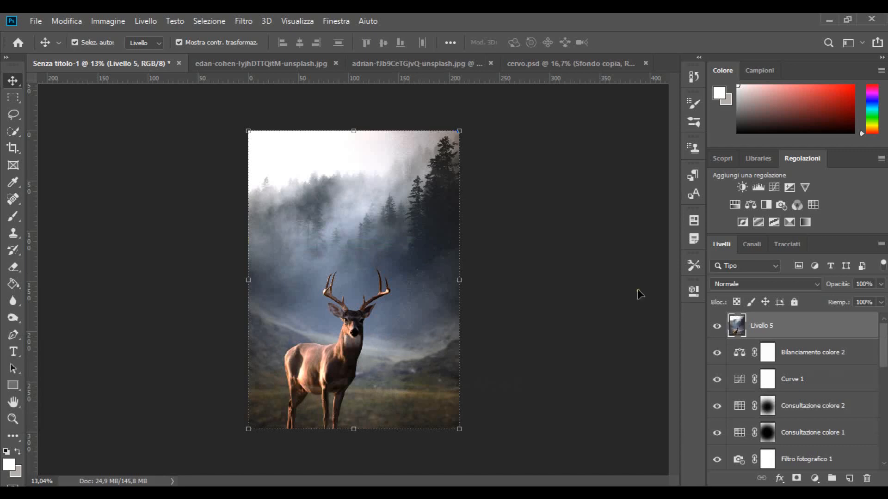
pyautogui.click(243, 21)
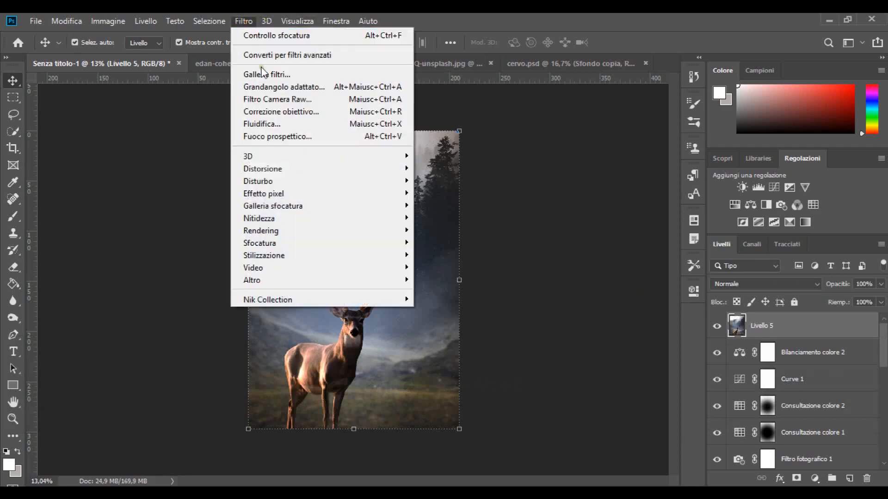
pyautogui.click(279, 97)
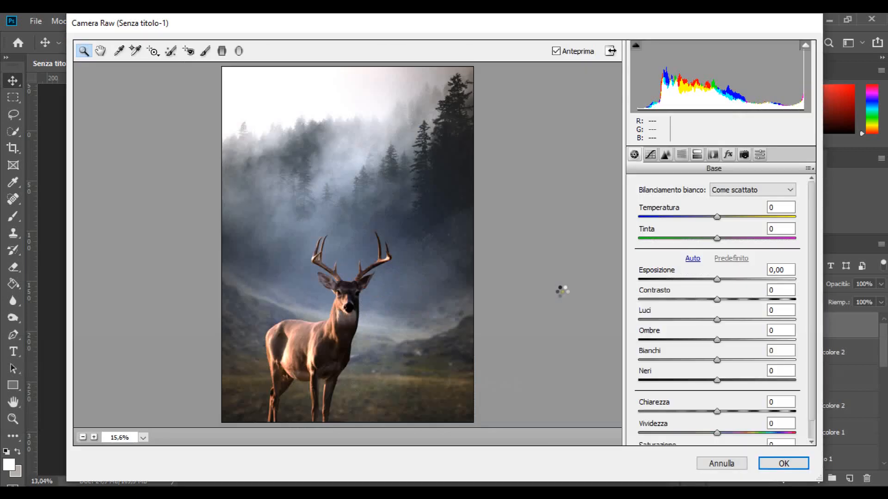
# Set the Camera Raw temperature to -8, contrast +14, highlights +5, shadows +2, whites +19 and clarity +12
pyautogui.moveTo(718, 218); pyautogui.dragTo(711, 218)
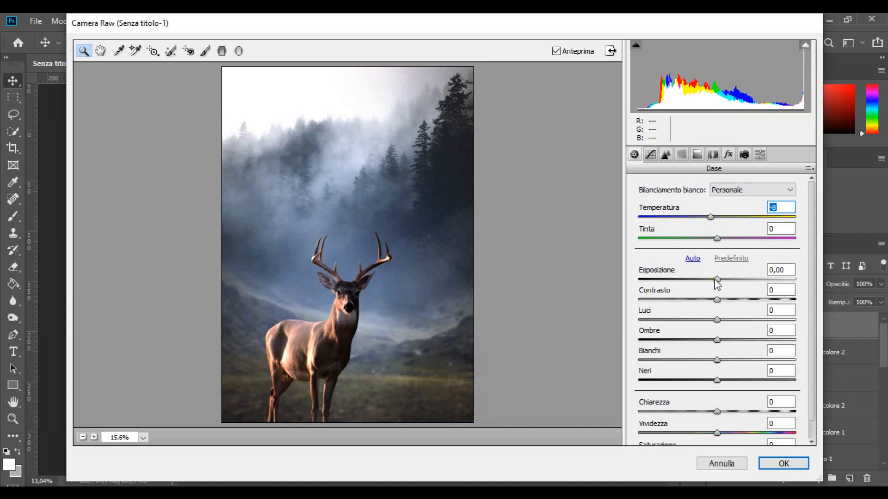
pyautogui.moveTo(717, 299)
pyautogui.mouseDown()
pyautogui.moveTo(748, 294)
pyautogui.moveTo(719, 283)
pyautogui.moveTo(728, 287)
pyautogui.mouseUp()
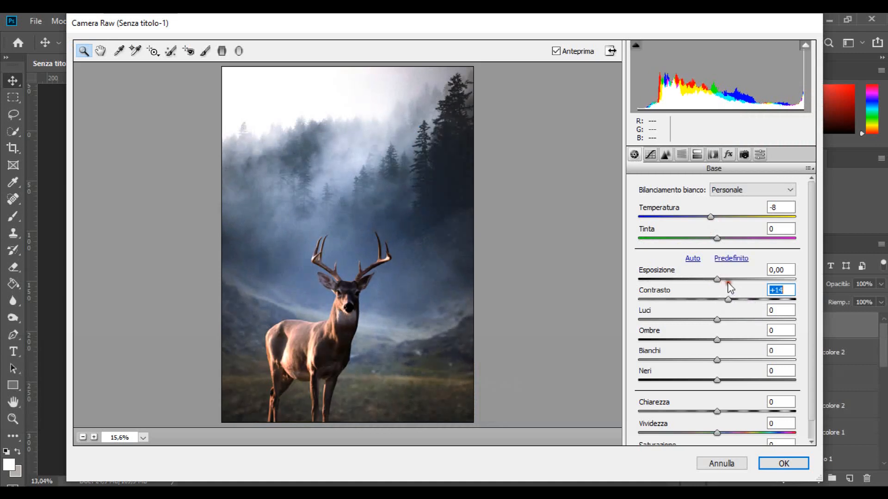
pyautogui.moveTo(716, 340); pyautogui.dragTo(731, 362)
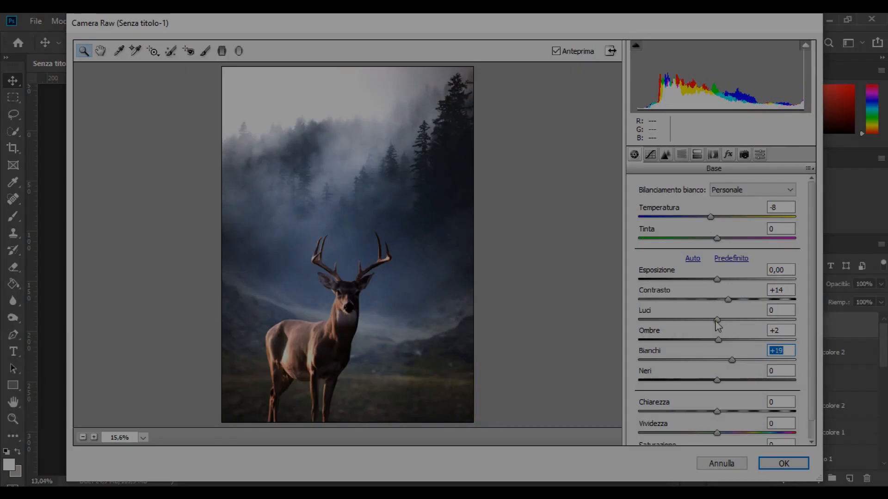
pyautogui.moveTo(717, 319)
pyautogui.mouseDown()
pyautogui.moveTo(732, 320)
pyautogui.moveTo(719, 320)
pyautogui.mouseUp()
pyautogui.scroll(-1, 734, 391)
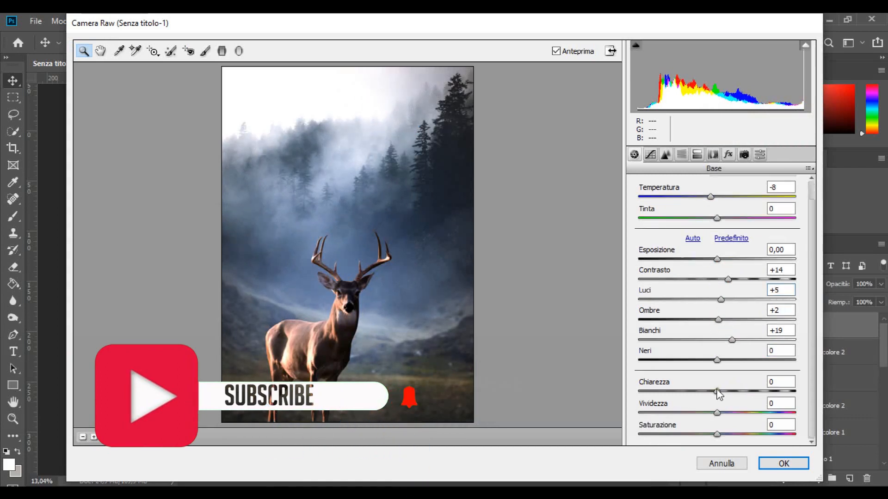
pyautogui.moveTo(717, 392); pyautogui.dragTo(727, 392)
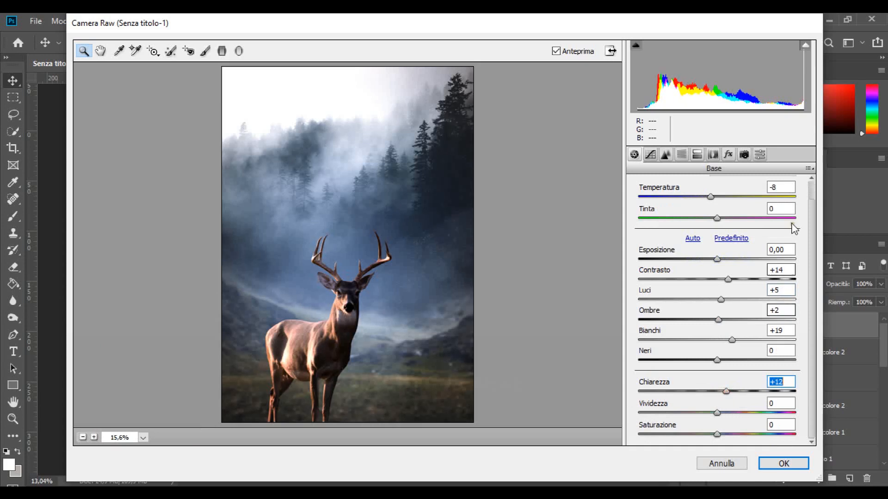
# Set the post-crop vignette amount to -16, apply the Camera Raw filter, and hide Livello 5 to compare with the earlier look
pyautogui.click(728, 154)
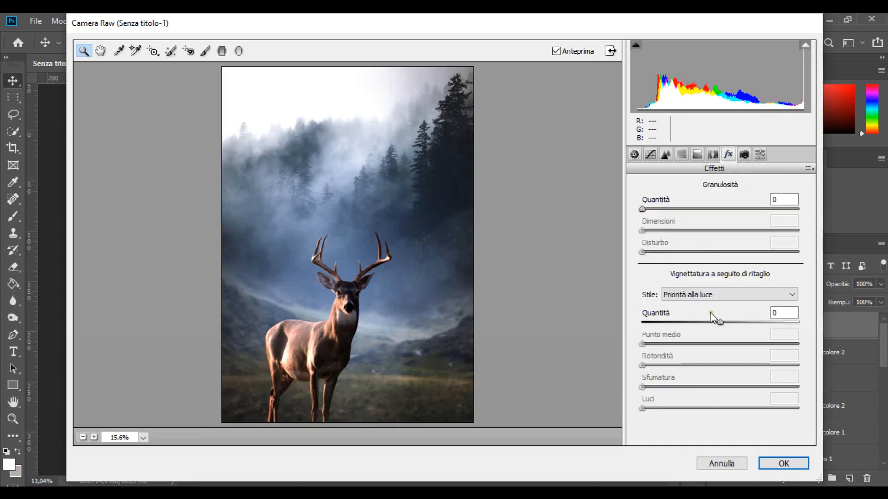
pyautogui.moveTo(722, 323); pyautogui.dragTo(707, 319)
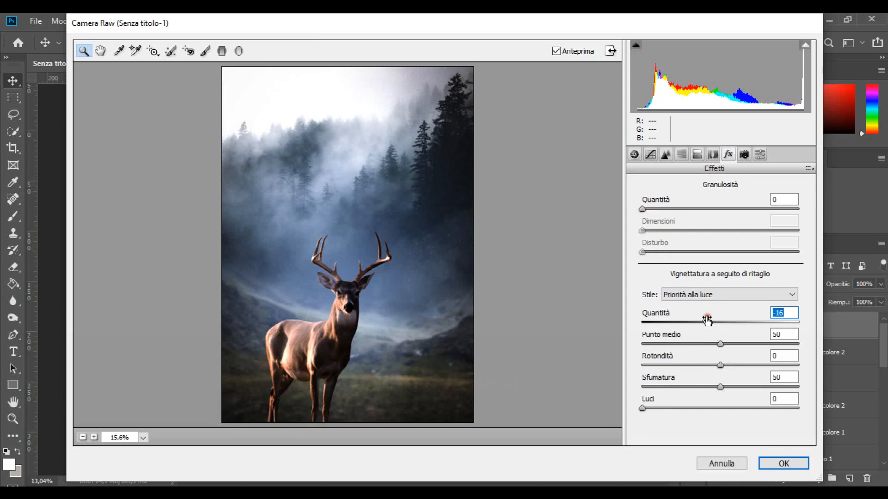
pyautogui.click(773, 463)
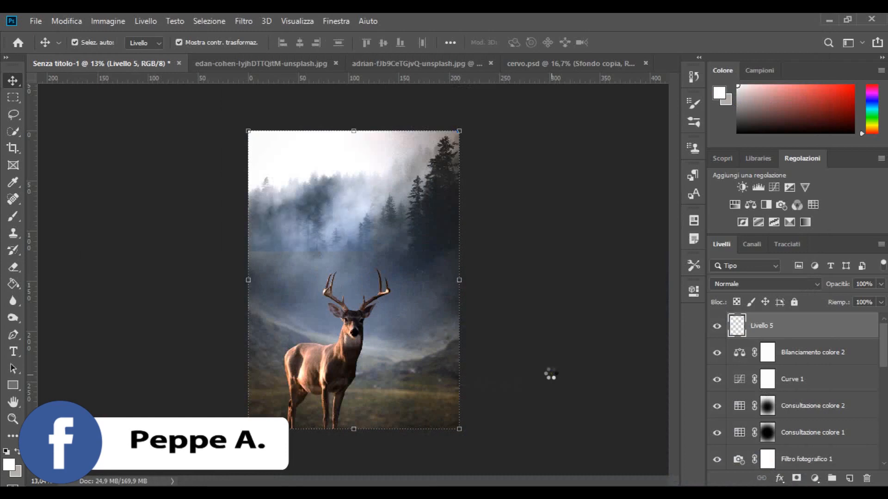
pyautogui.click(717, 326)
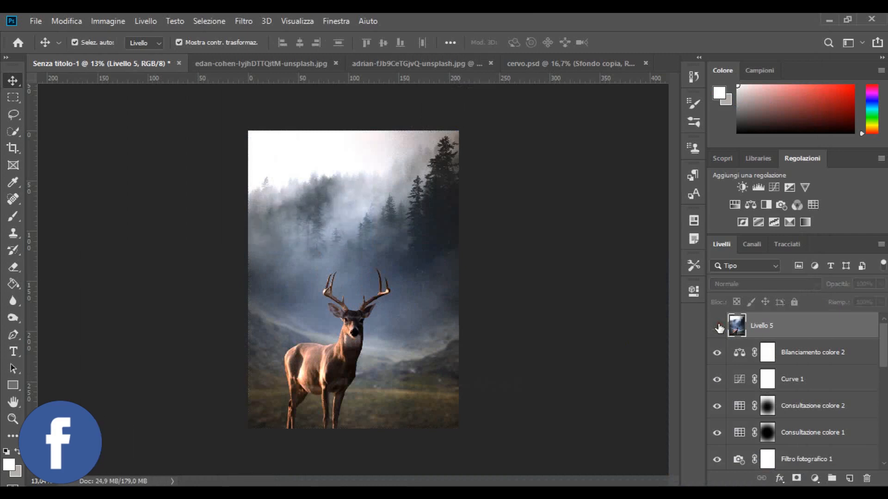
# Toggle the visibility of Livello 5 to compare the image with and without the Camera Raw grading, leaving the layer visible and deselected
pyautogui.click(717, 327)
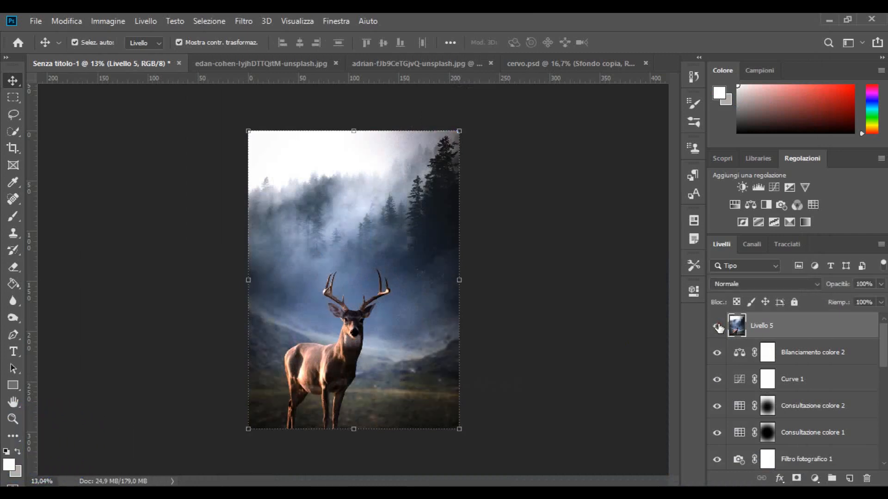
pyautogui.click(718, 327)
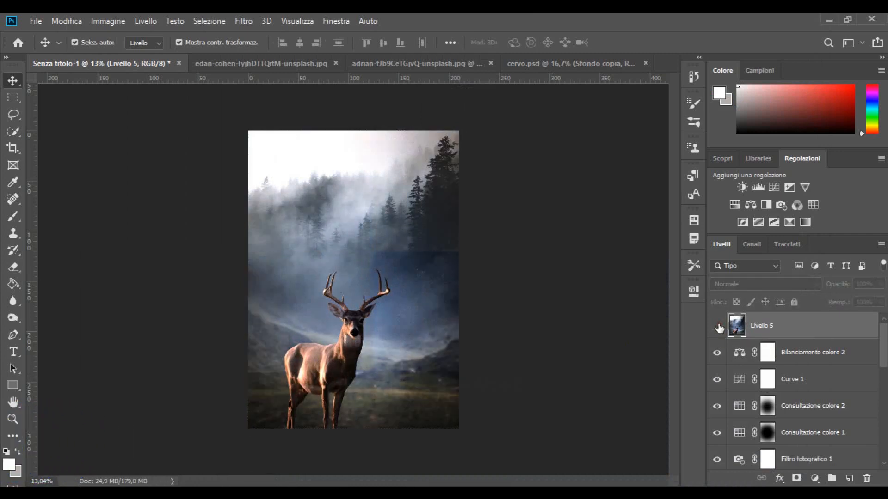
pyautogui.click(717, 326)
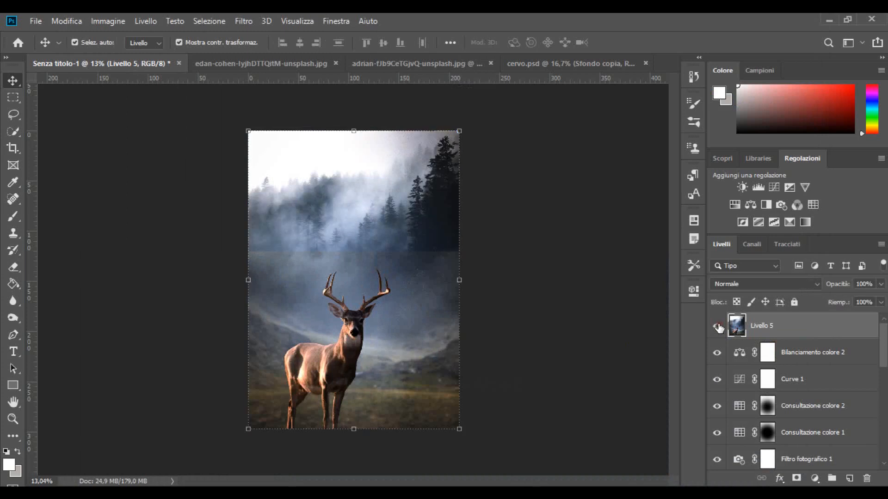
pyautogui.click(560, 306)
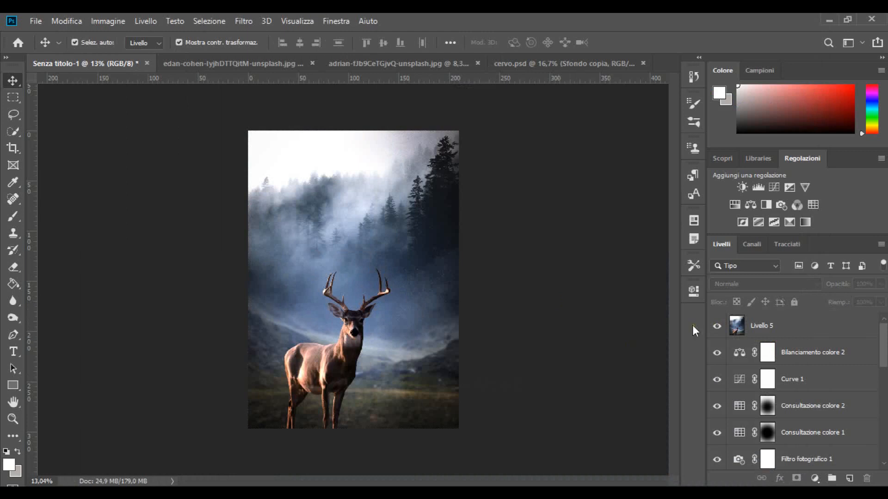
pyautogui.click(716, 328)
pyautogui.click(716, 327)
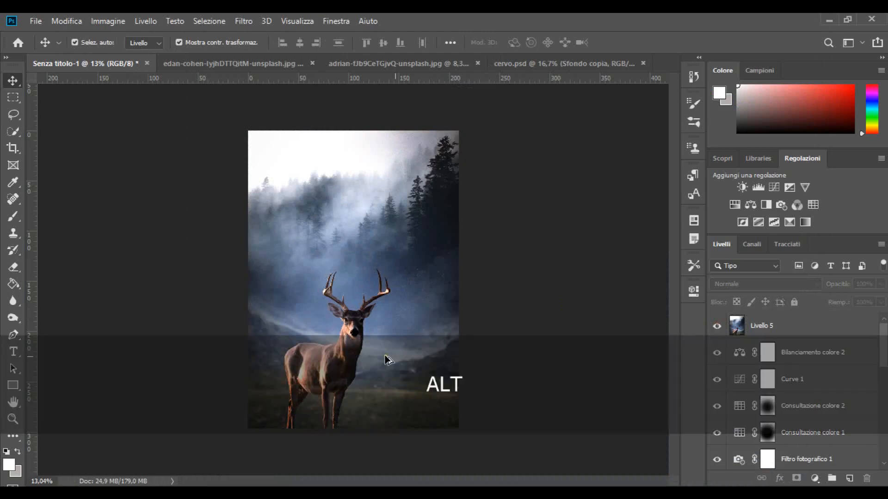
# Add a Curves adjustment above Livello 5, raise the black point of the RGB curve slightly, and deselect the layer
pyautogui.scroll(3, 383, 359)
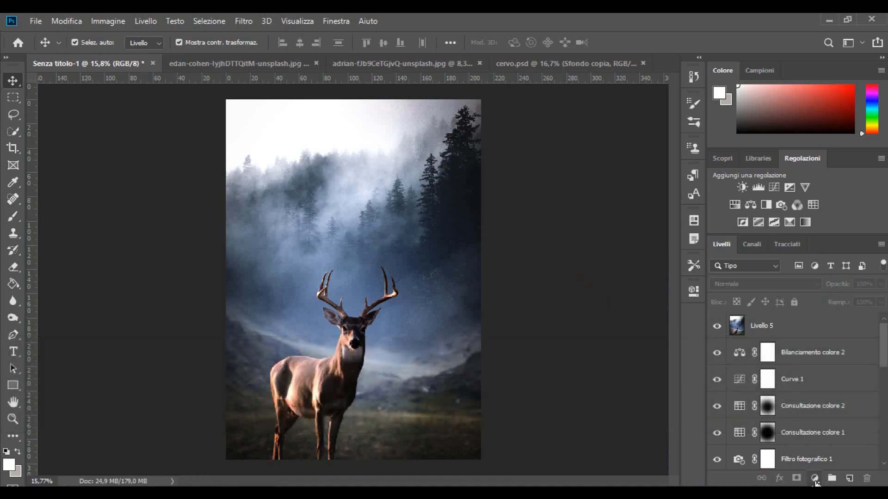
pyautogui.click(815, 479)
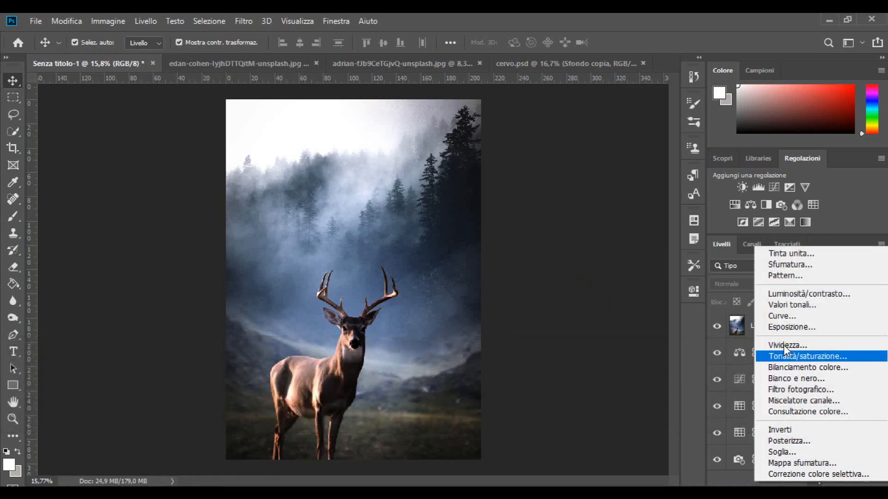
pyautogui.click(786, 315)
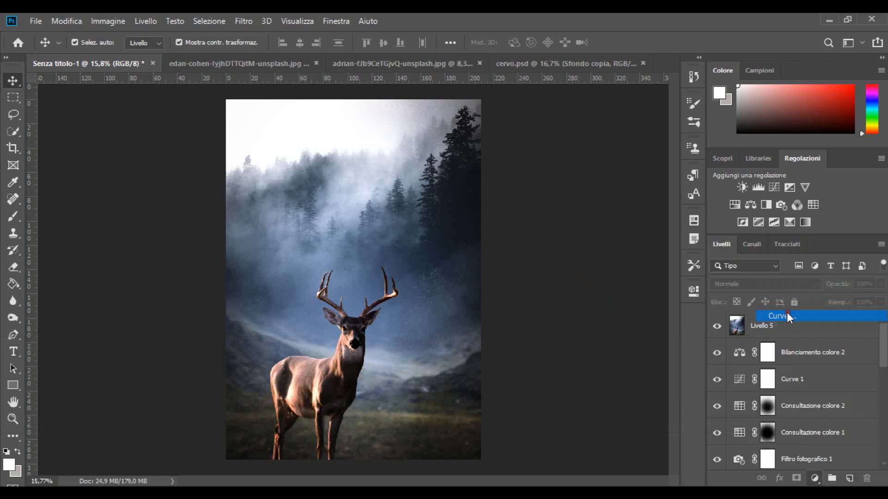
pyautogui.moveTo(530, 448); pyautogui.dragTo(531, 443)
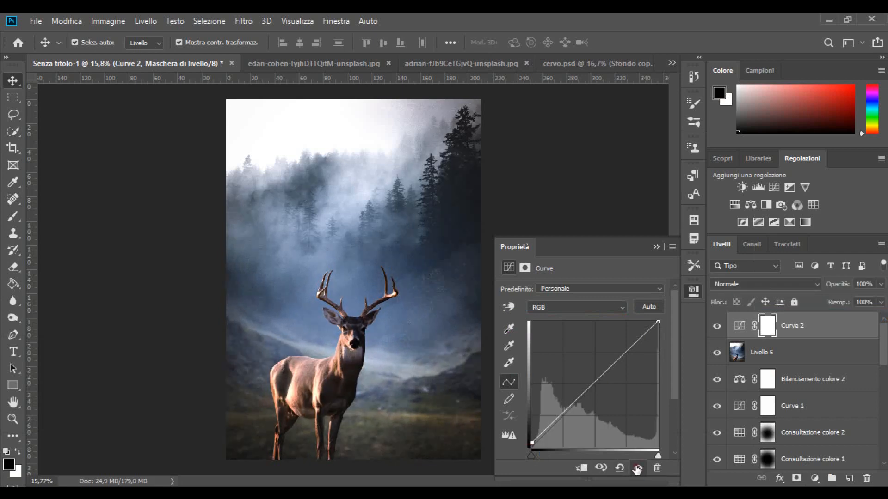
pyautogui.click(655, 246)
pyautogui.scroll(-1, 621, 270)
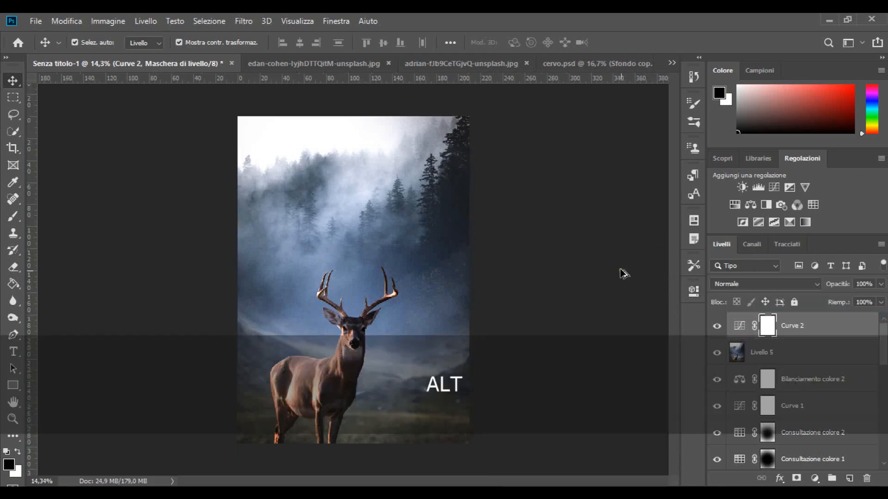
pyautogui.click(620, 271)
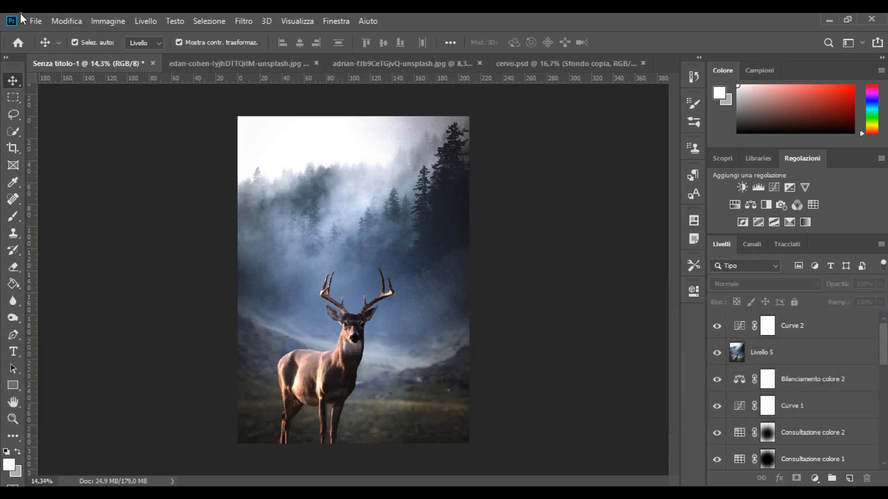
# Save the composite as a Photoshop file named cervo er you.psd
pyautogui.click(35, 21)
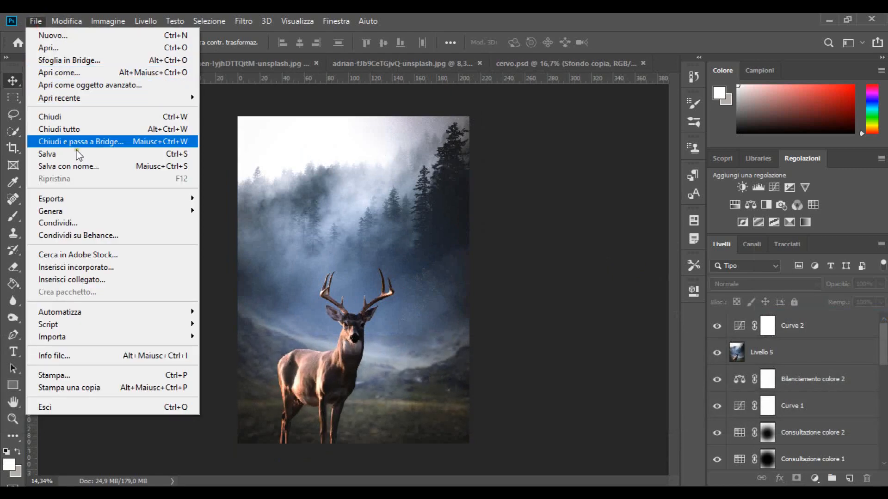
pyautogui.click(139, 439)
# Add a Color Balance adjustment above Curve 2 and slightly adjust the cyan–red balance of its midtones
pyautogui.click(815, 478)
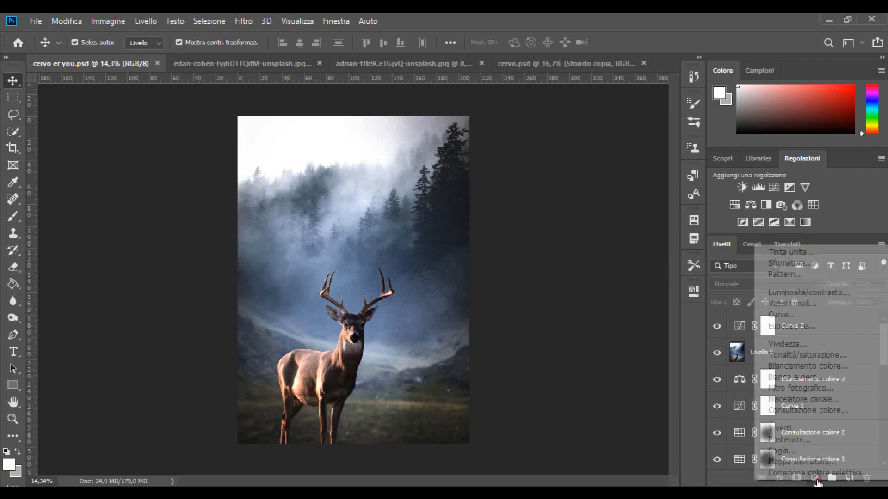
pyautogui.click(806, 366)
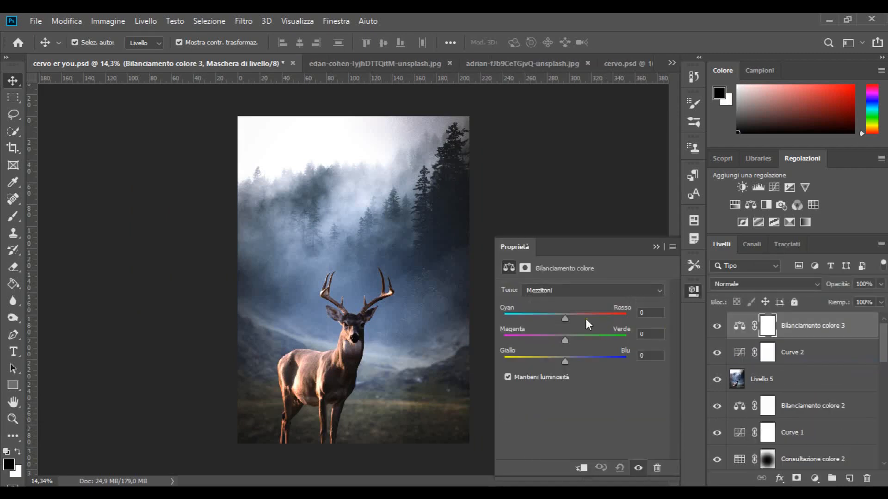
pyautogui.moveTo(565, 316); pyautogui.dragTo(564, 315)
pyautogui.click(657, 246)
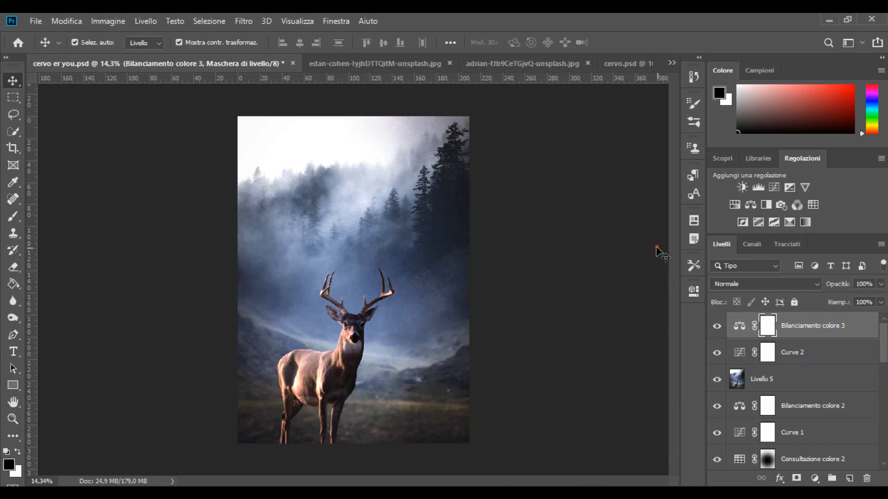
# Add a Brightness/Contrast adjustment at the top of the stack with brightness 26, and toggle it to compare the effect
pyautogui.click(815, 478)
pyautogui.click(791, 293)
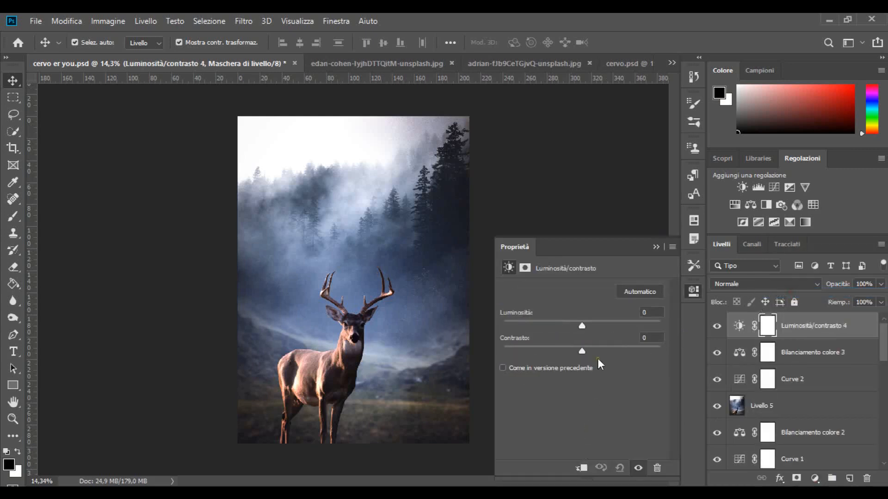
pyautogui.moveTo(582, 325); pyautogui.dragTo(593, 326)
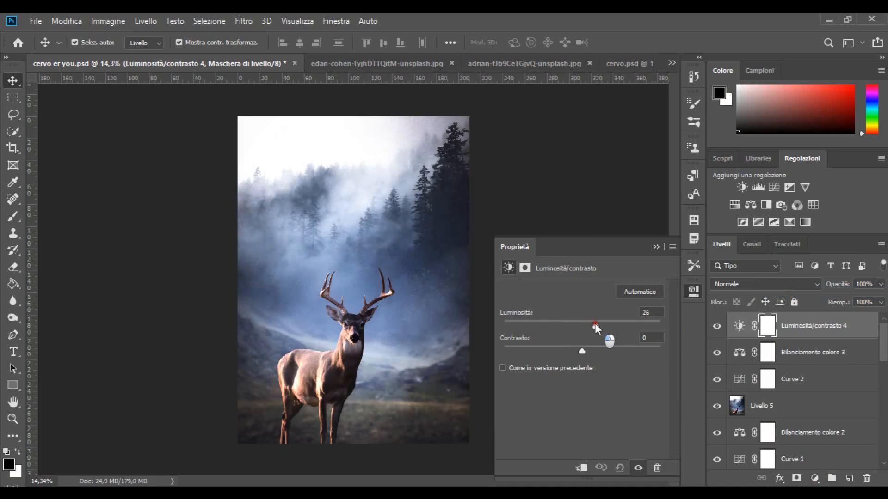
pyautogui.click(637, 469)
pyautogui.click(638, 469)
pyautogui.click(637, 468)
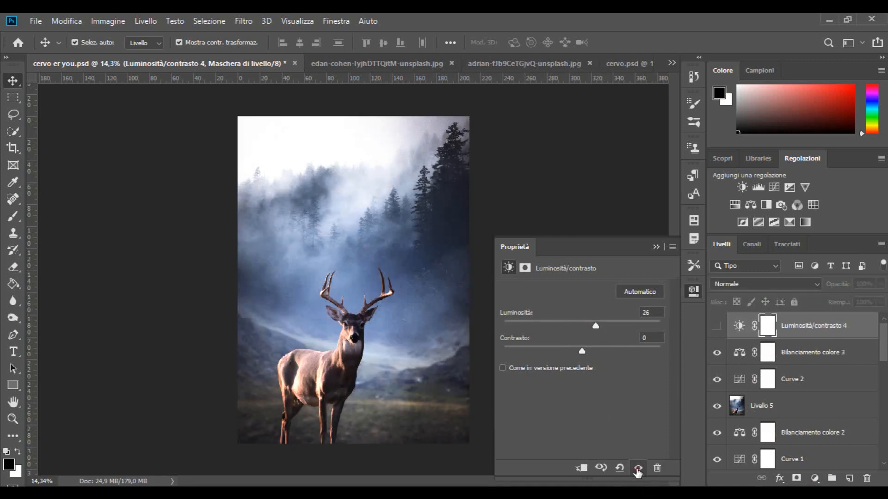
pyautogui.click(638, 468)
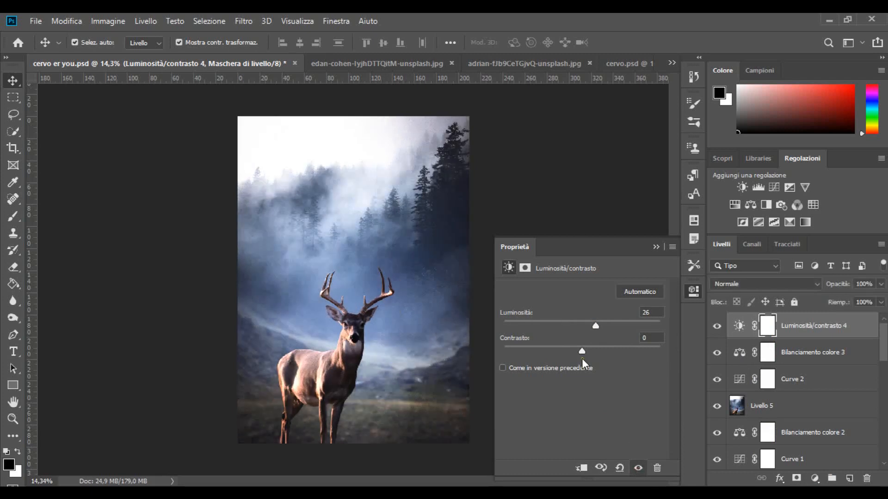
# Lower the contrast of the top Brightness/Contrast adjustment, compare with and without it, and deselect the layer
pyautogui.moveTo(575, 349); pyautogui.dragTo(555, 349)
pyautogui.click(639, 468)
pyautogui.click(639, 467)
pyautogui.click(650, 247)
pyautogui.click(512, 322)
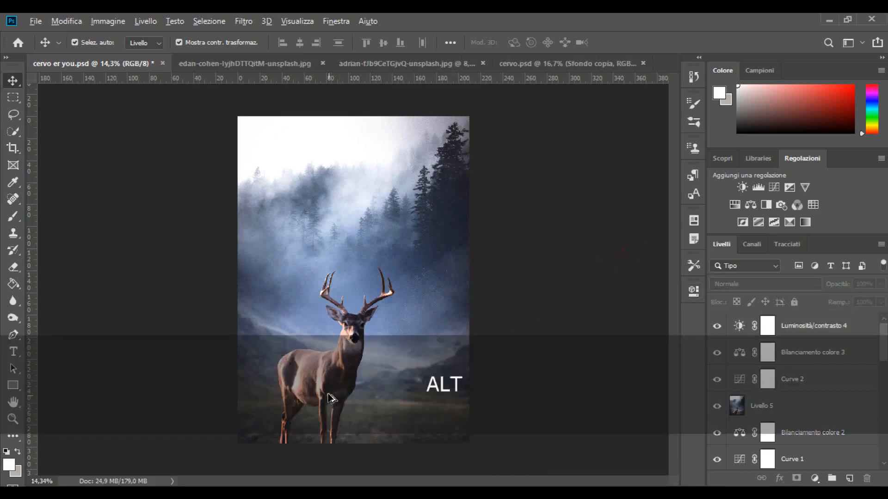
pyautogui.scroll(1, 330, 399)
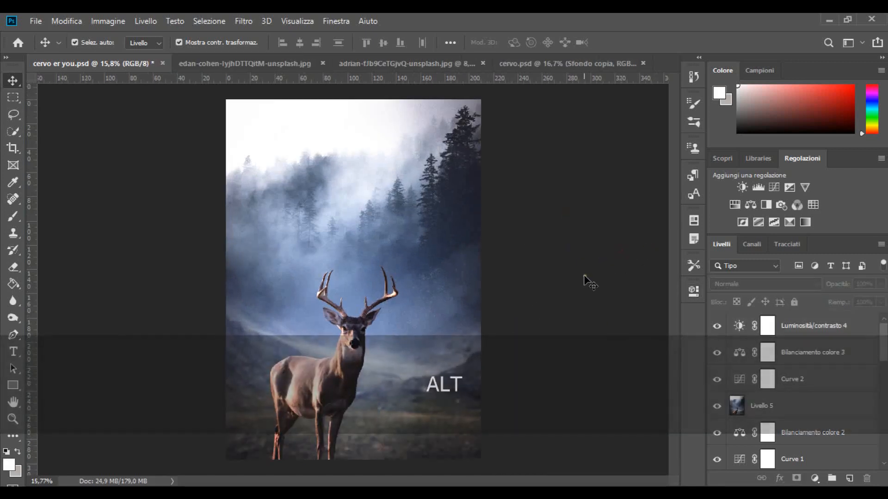